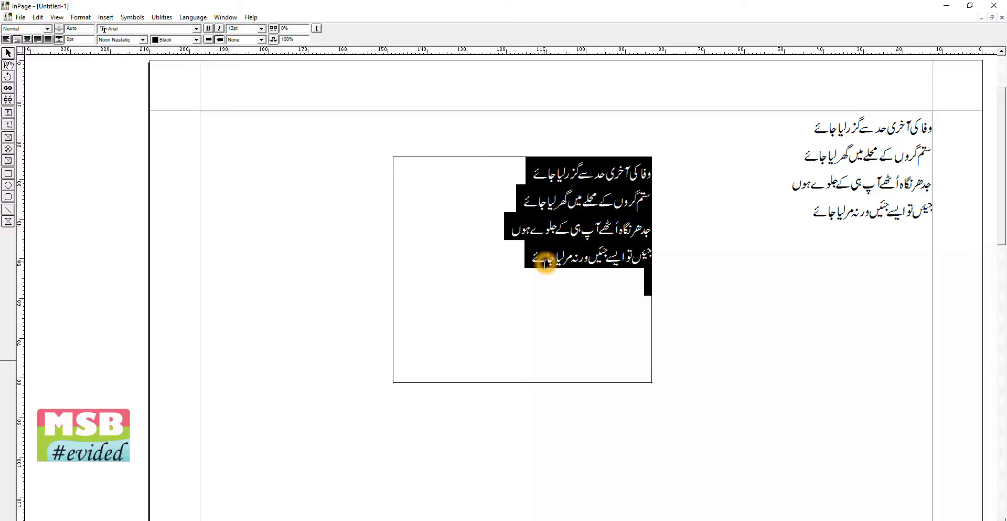
# Step: Fully justify the Urdu verse and shrink its text box to about 42 mm wide and 46 mm high
pyautogui.click(48, 39)
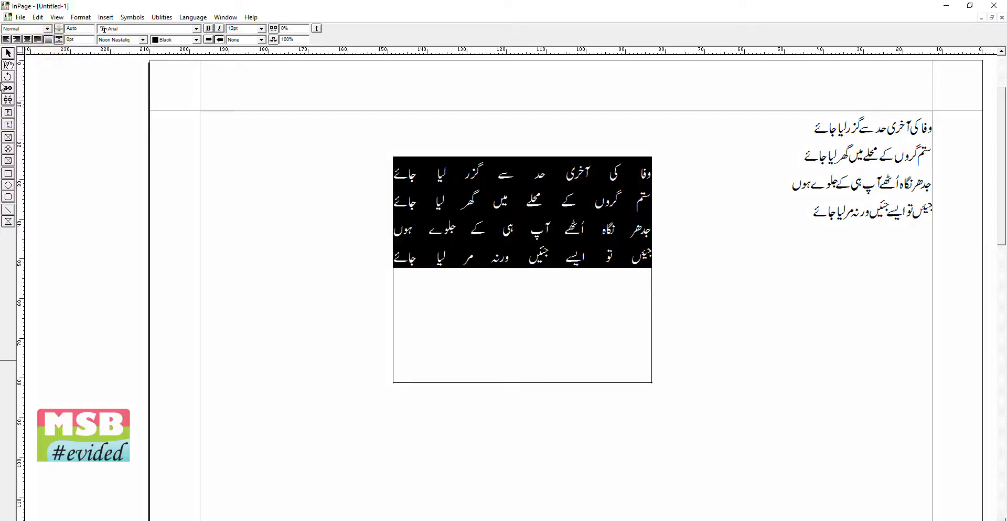
pyautogui.click(8, 53)
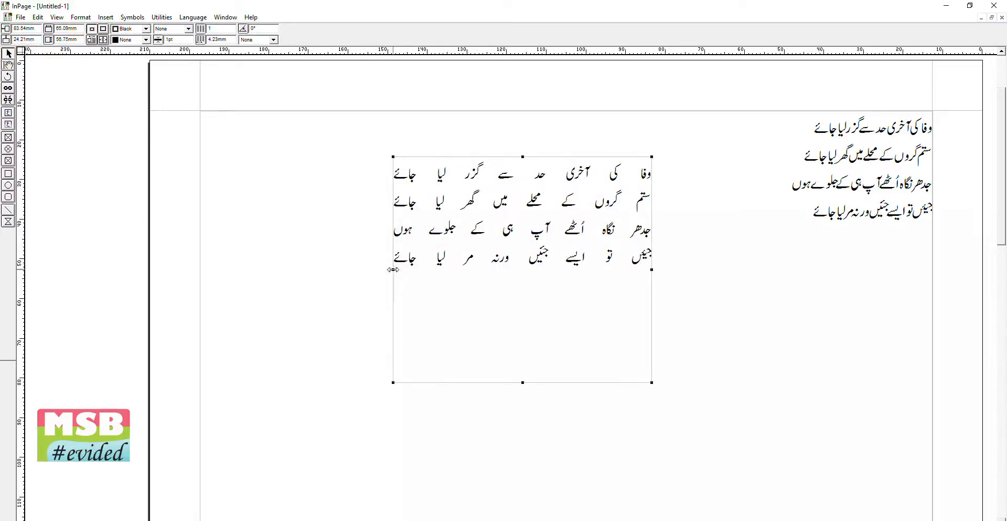
pyautogui.moveTo(392, 271); pyautogui.dragTo(484, 271)
pyautogui.moveTo(568, 382); pyautogui.dragTo(569, 342)
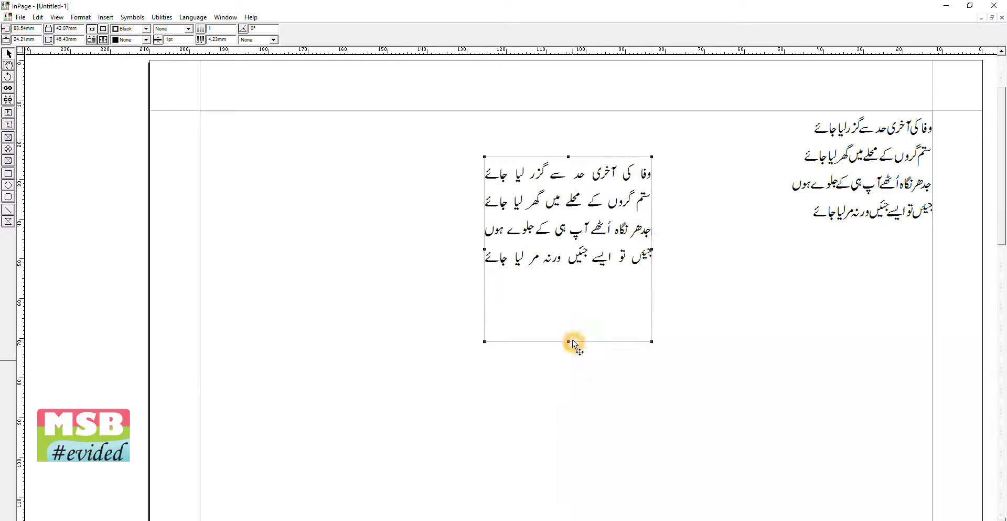
pyautogui.rightClick(587, 235)
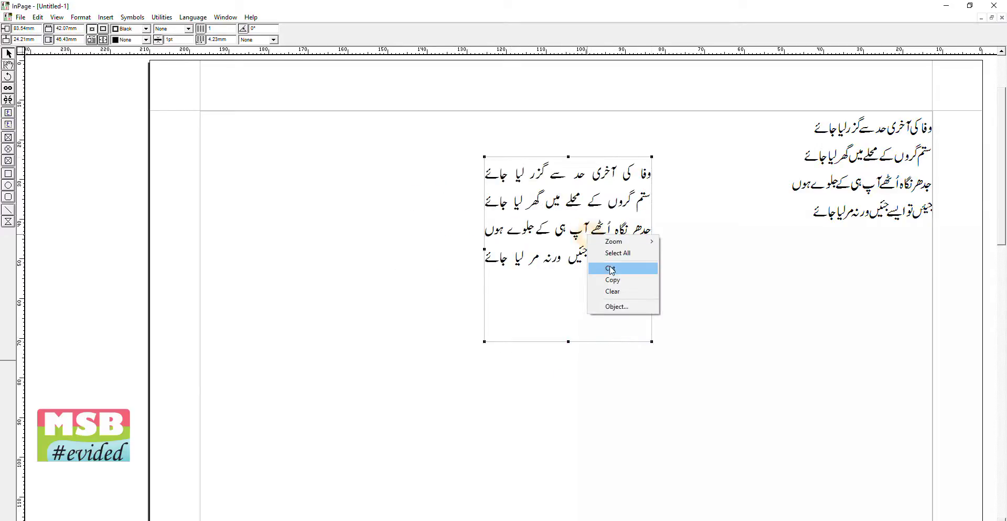
pyautogui.click(575, 262)
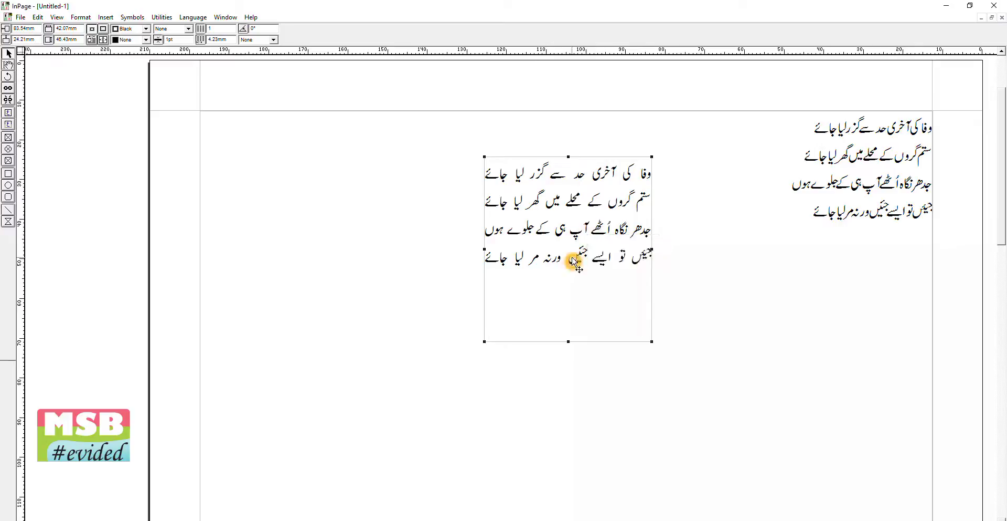
# Step: Correct the first word of the verse's last line to "جئیں"
pyautogui.click(9, 65)
pyautogui.click(635, 267)
pyautogui.click(646, 259)
pyautogui.click(651, 272)
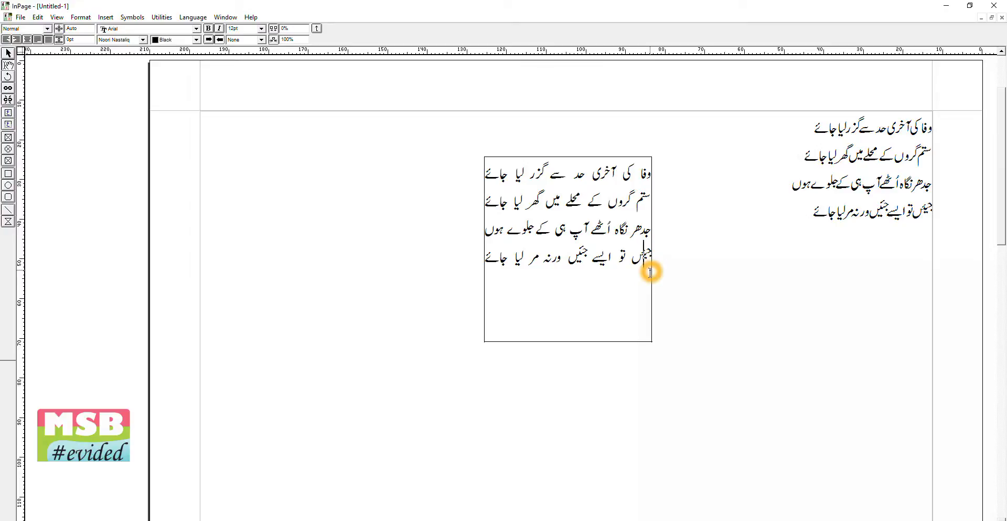
pyautogui.press('Delete')
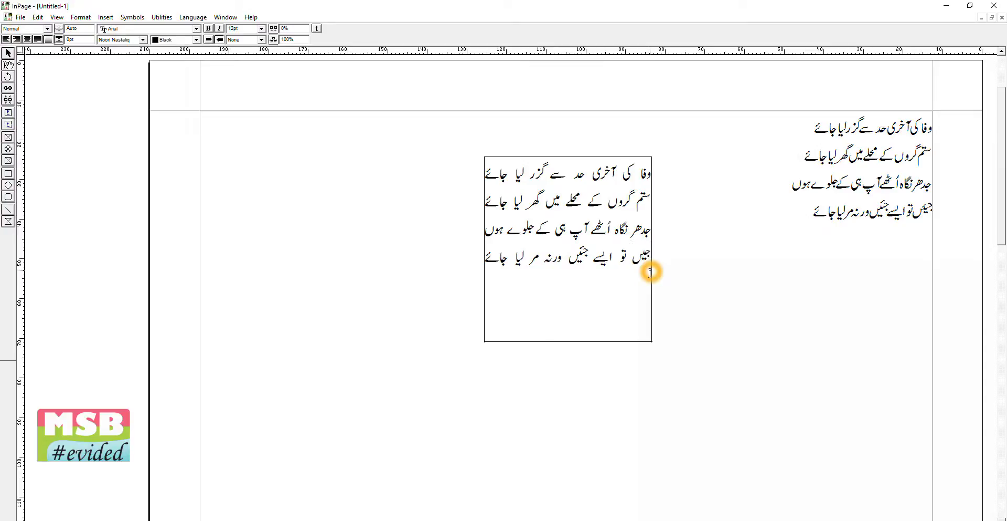
pyautogui.press('Delete')
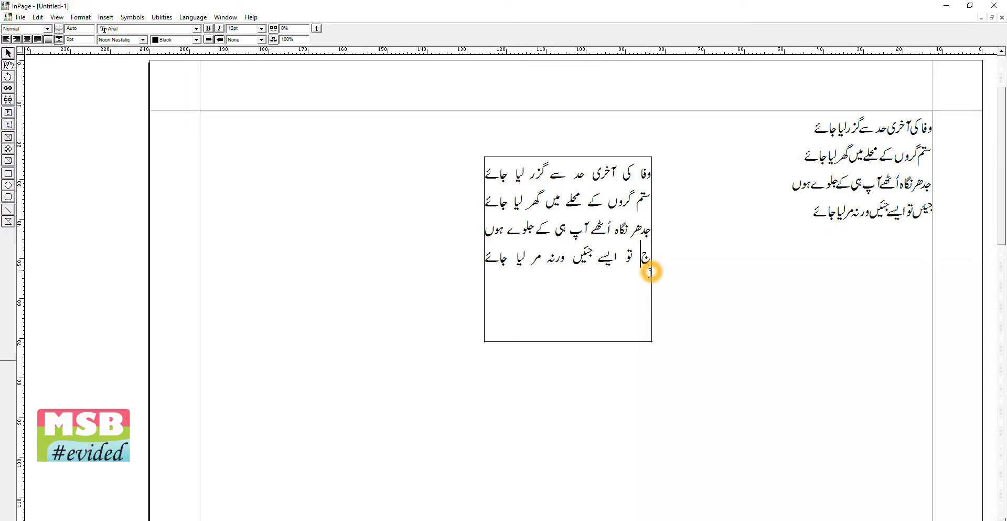
pyautogui.write('یں')
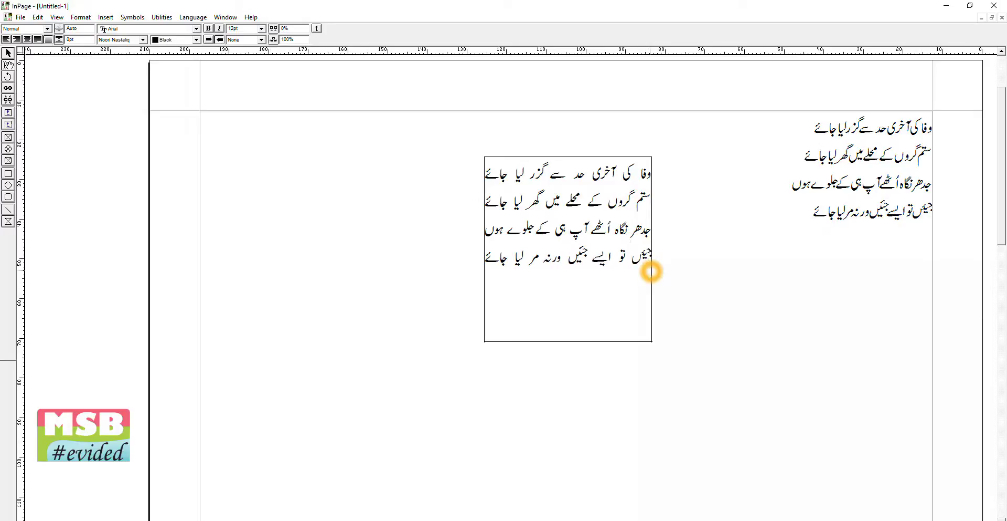
pyautogui.press('BackSpace')
pyautogui.write('یا')
pyautogui.press('BackSpace')
pyautogui.press('BackSpace')
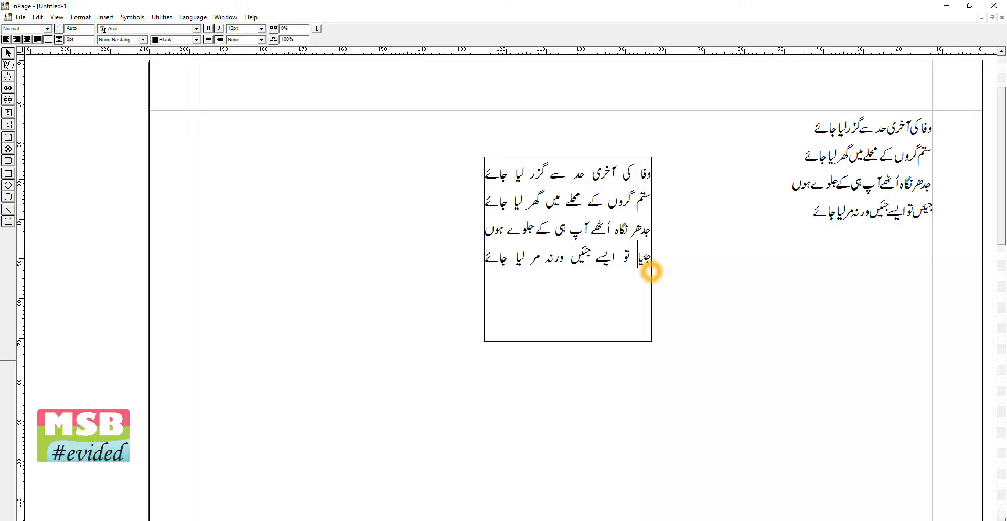
pyautogui.write('ں')
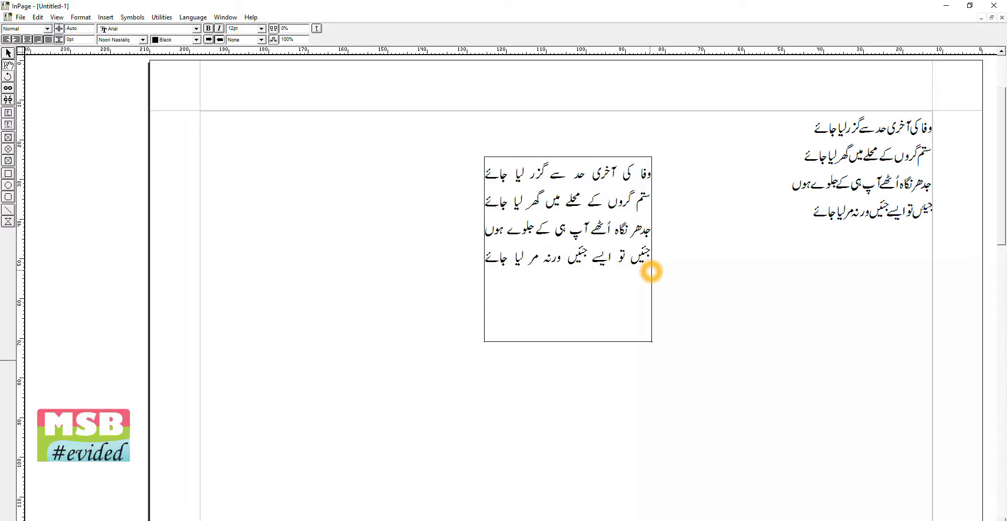
# Step: Copy the verse text box as an object and switch to CorelDRAW
pyautogui.click(8, 53)
pyautogui.rightClick(548, 211)
pyautogui.click(577, 251)
pyautogui.click(946, 6)
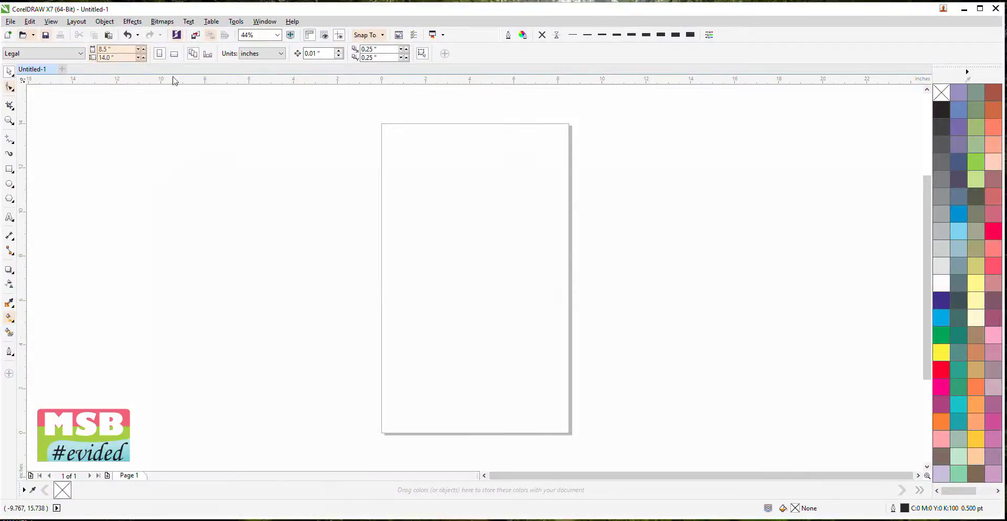
# Step: Set the document units to pixels and draw a rectangle about 1,619 px wide and 1,391 px high
pyautogui.click(255, 53)
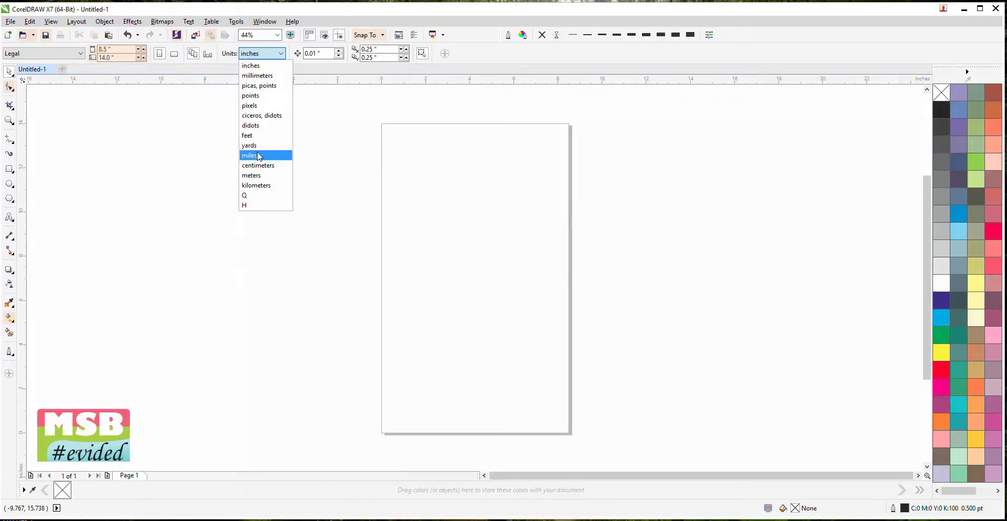
pyautogui.click(249, 105)
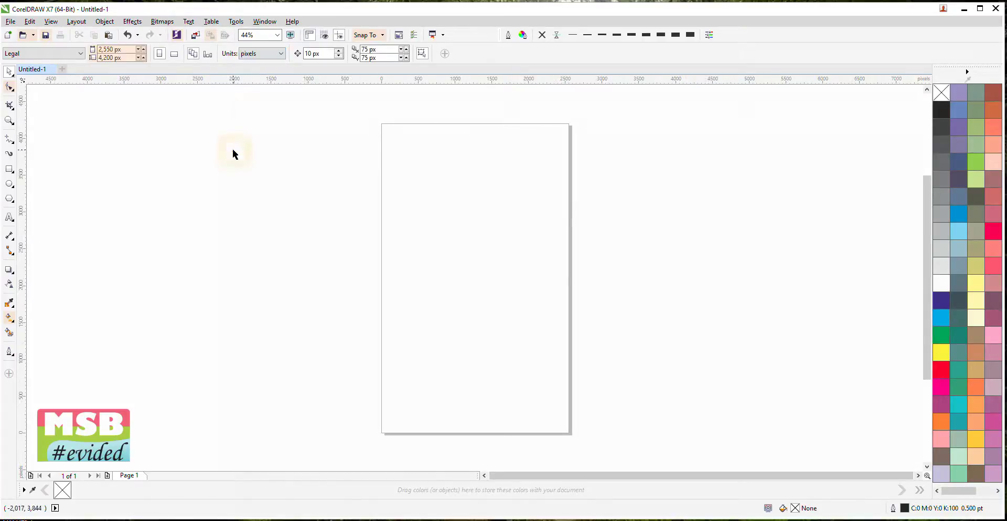
pyautogui.click(8, 170)
pyautogui.moveTo(375, 202); pyautogui.dragTo(495, 304)
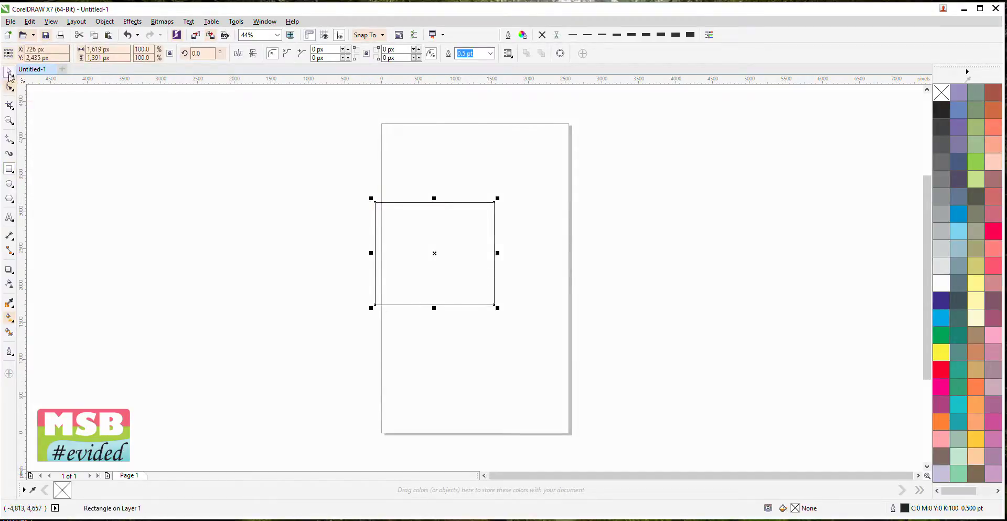
# Step: Scale the rectangle proportionally to a height of 600 px and center it on the page
pyautogui.click(120, 50)
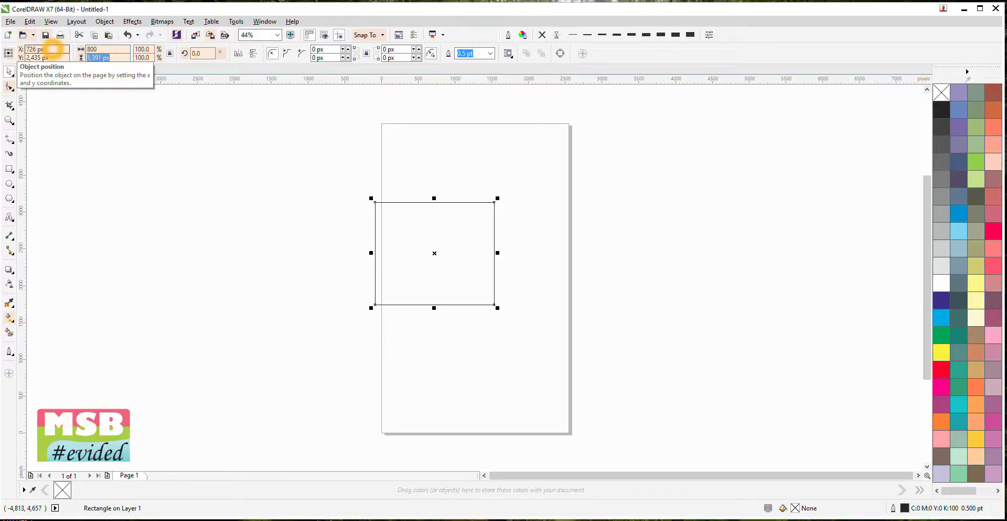
pyautogui.press('Return')
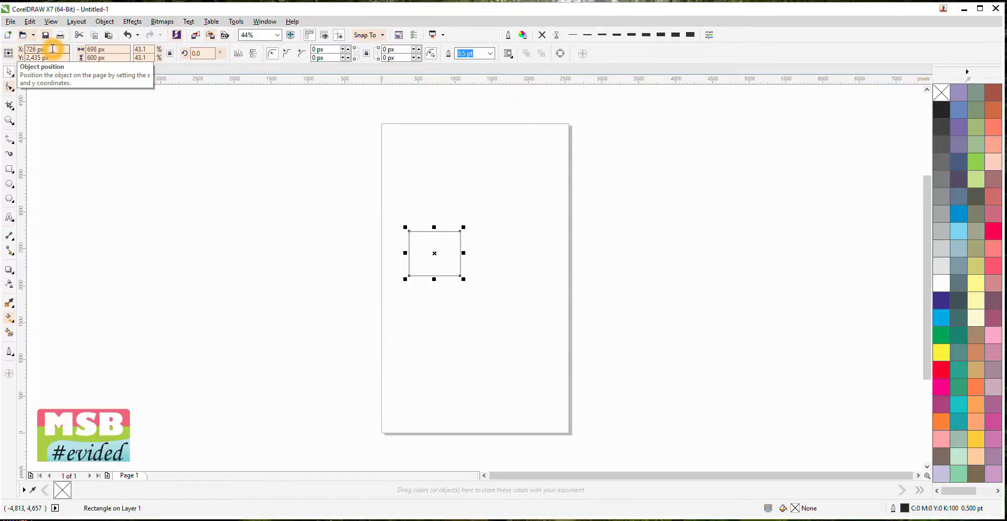
pyautogui.press('p')
pyautogui.hotkey('shift', 'F2')
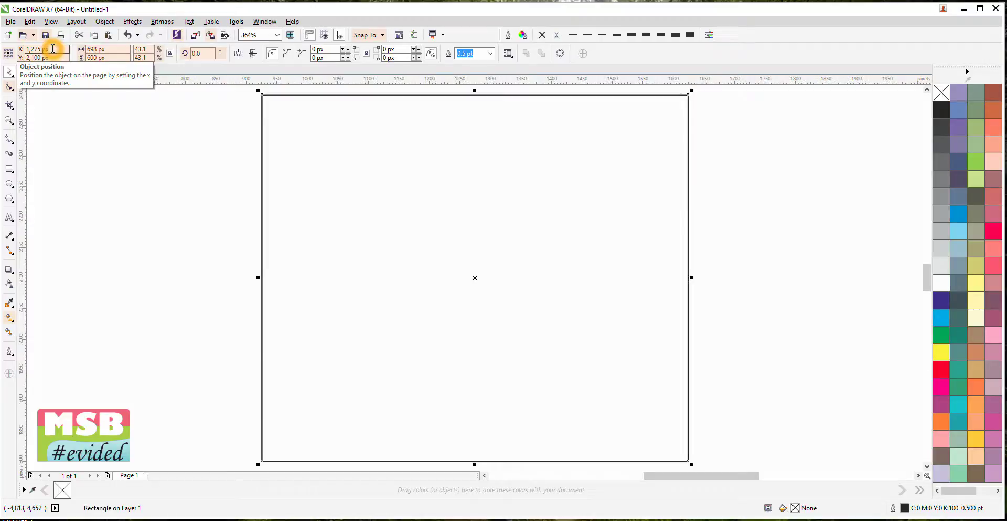
# Step: Fill the rectangle with light blue (C40 M0 Y0 K0) and remove its outline
pyautogui.click(959, 231)
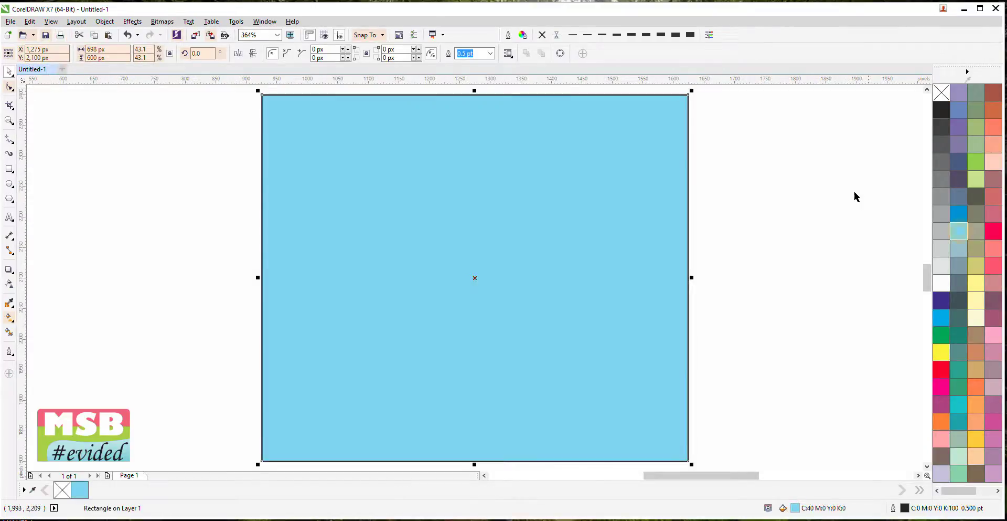
pyautogui.click(543, 34)
pyautogui.click(805, 196)
pyautogui.click(722, 236)
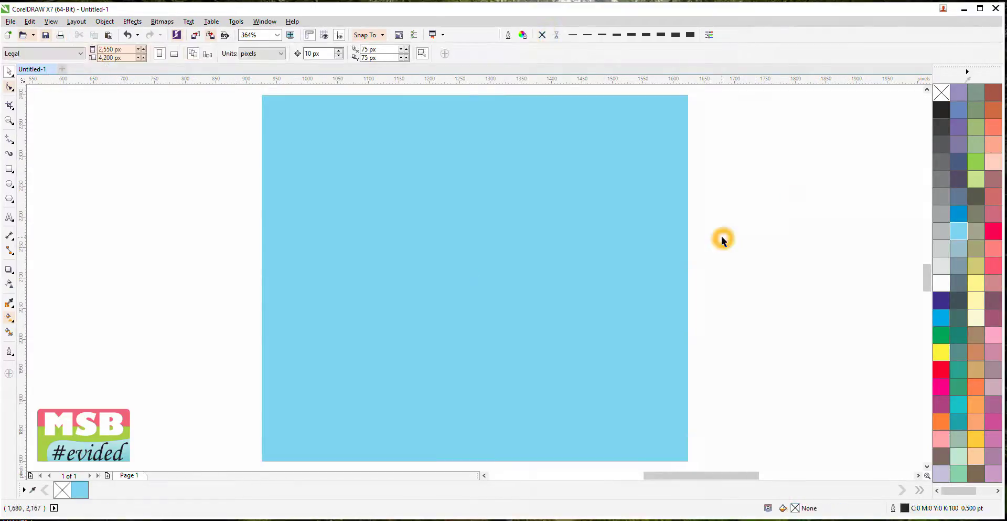
# Step: Paste the copied verse onto the page and scale the group to 4%
pyautogui.click(678, 244)
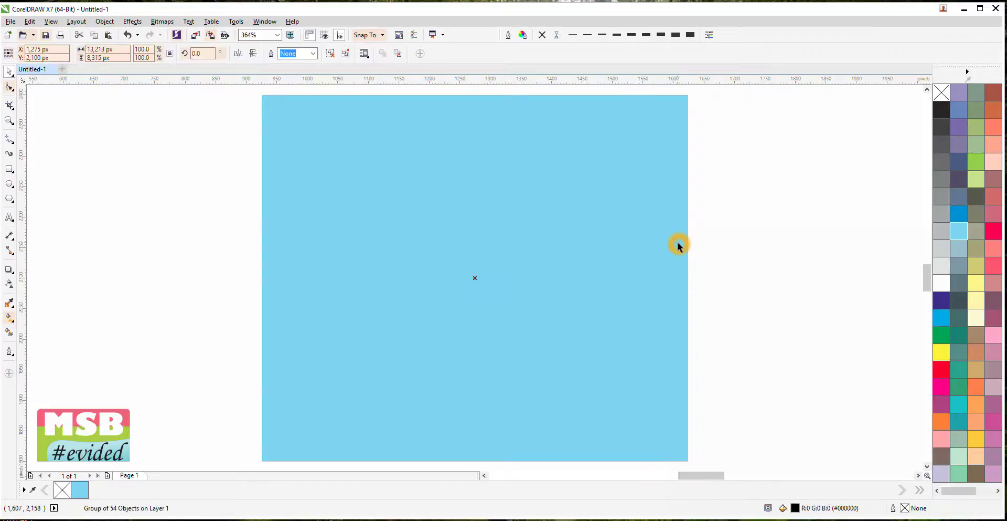
pyautogui.scroll(-5, 274, 227)
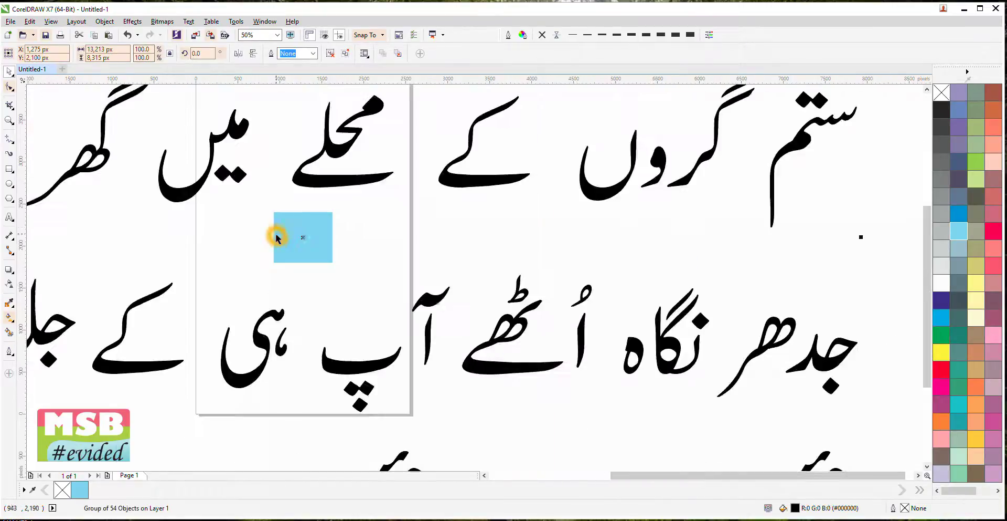
pyautogui.moveTo(153, 48); pyautogui.dragTo(141, 49)
pyautogui.click(141, 80)
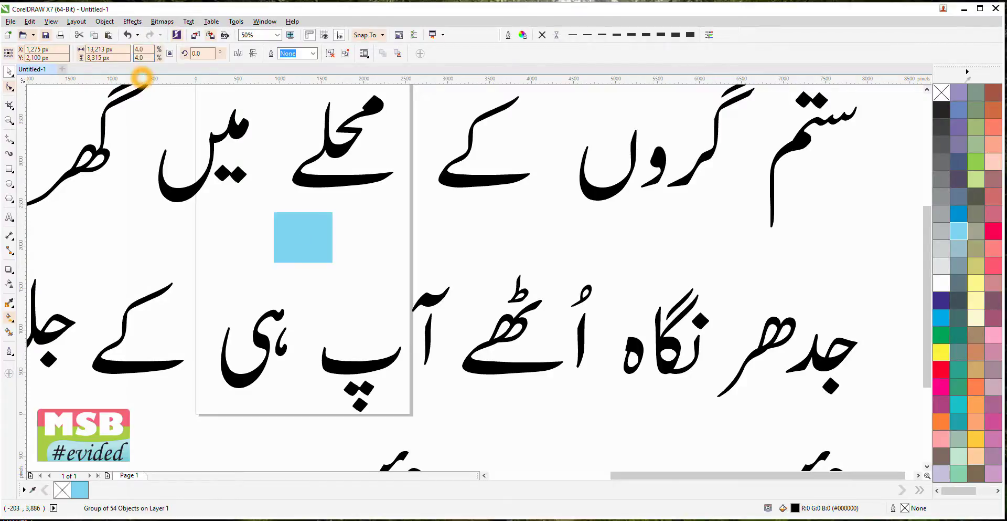
pyautogui.press('Return')
pyautogui.click(238, 240)
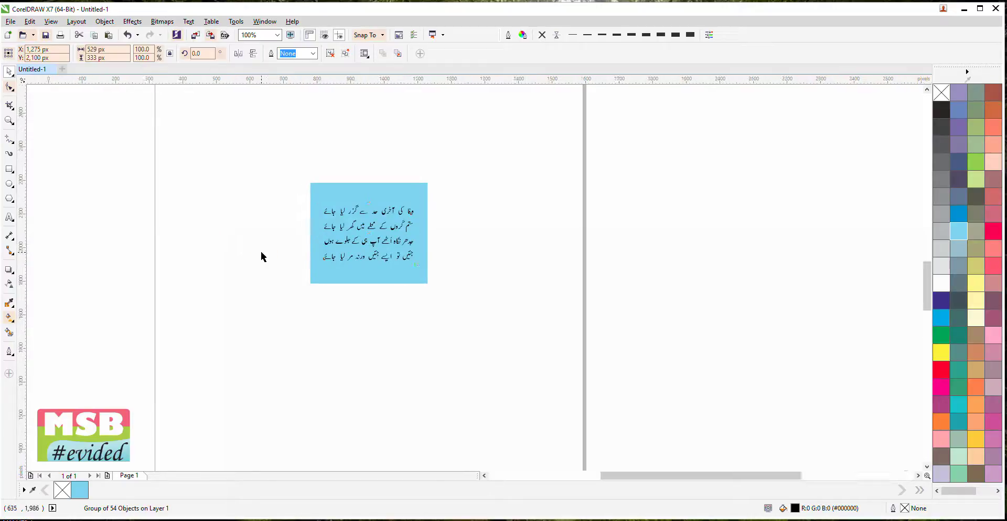
# Step: Fill the verse text group with dark blue (C100 M100 Y0 K0)
pyautogui.click(260, 256)
pyautogui.click(304, 243)
pyautogui.moveTo(303, 243); pyautogui.dragTo(266, 309)
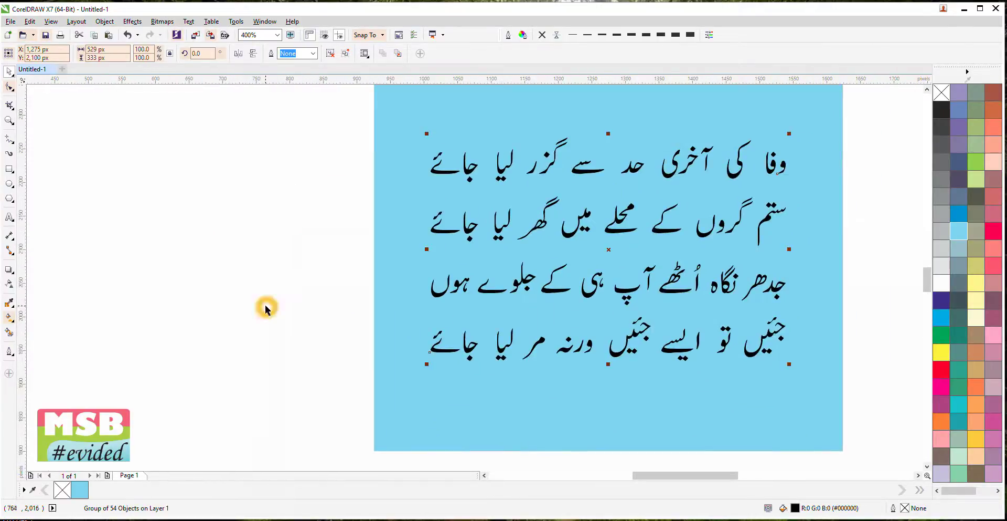
pyautogui.click(263, 298)
pyautogui.click(439, 352)
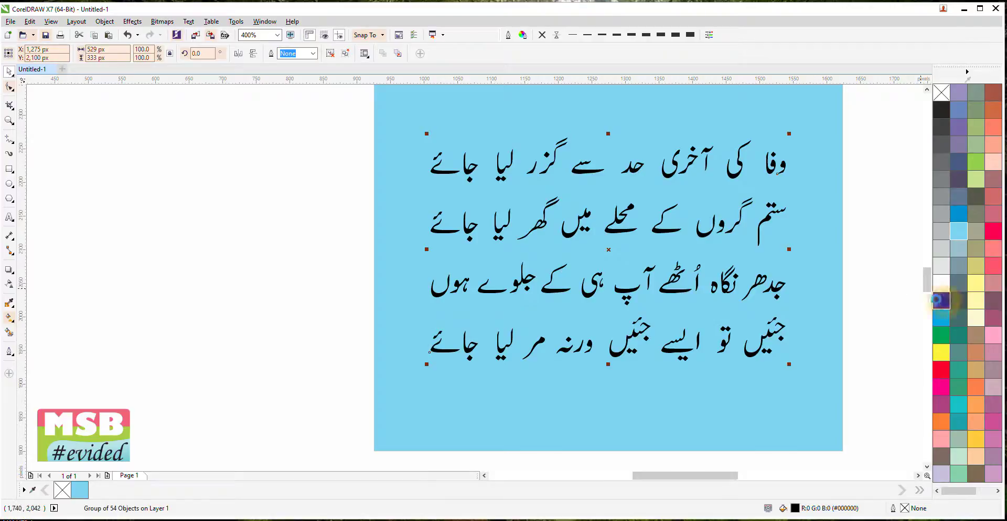
pyautogui.click(941, 300)
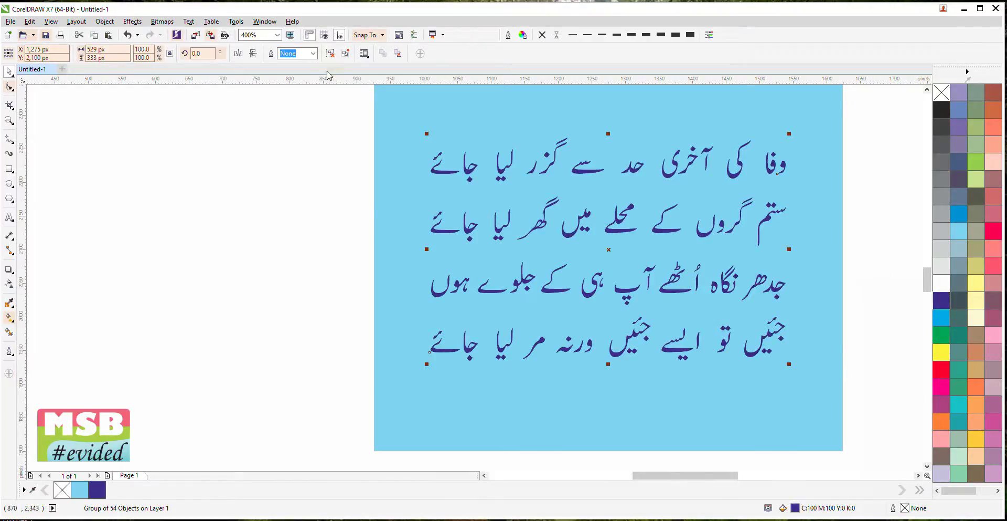
# Step: Convert the ungrouped verse text to curves and weld all the letters into one curve
pyautogui.click(331, 54)
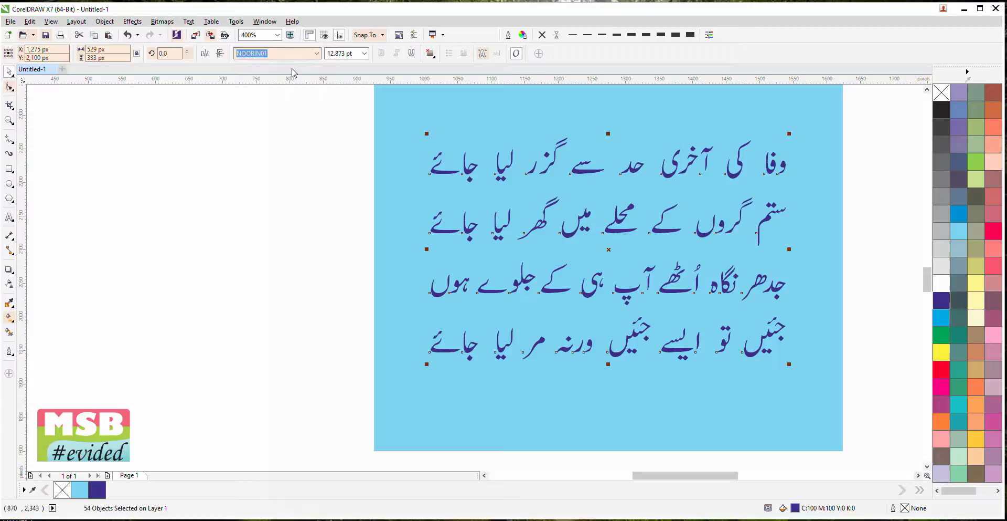
pyautogui.click(105, 23)
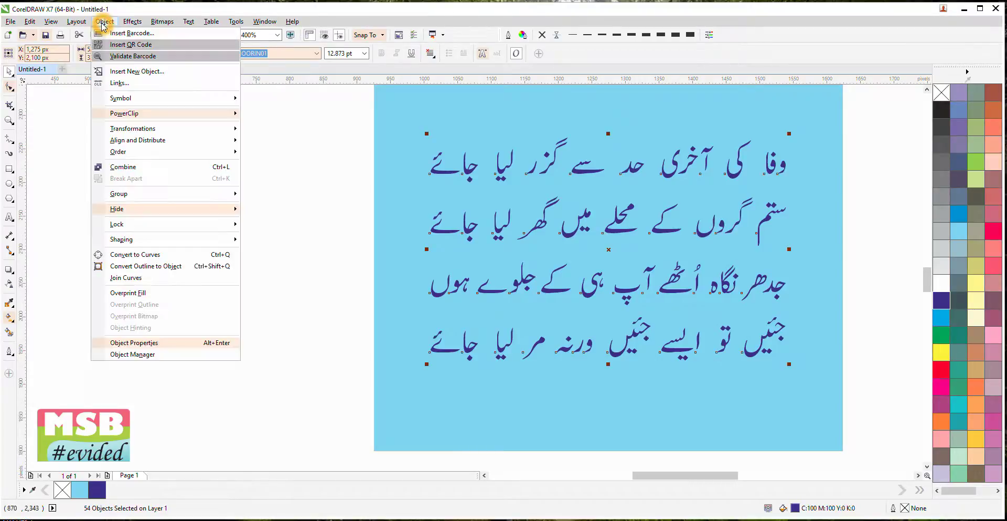
pyautogui.click(154, 257)
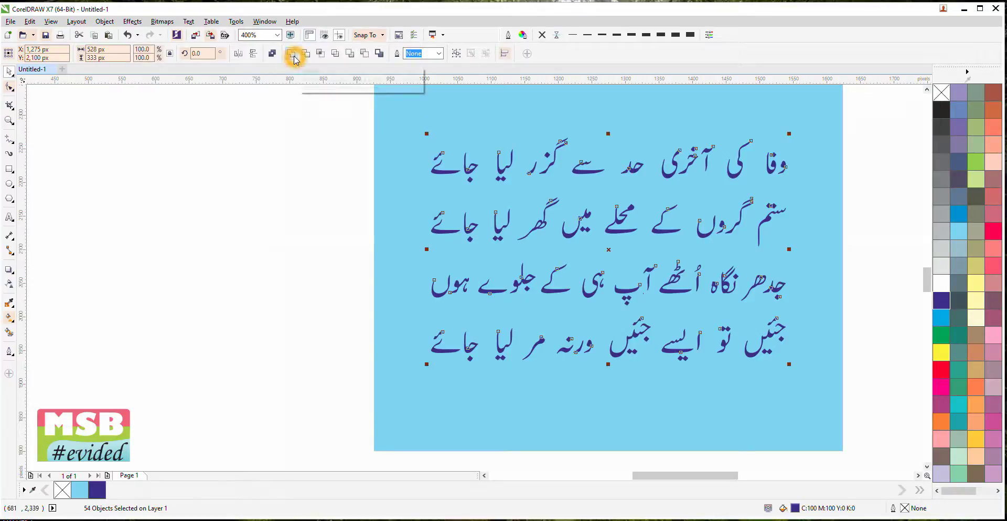
pyautogui.click(292, 55)
pyautogui.click(261, 199)
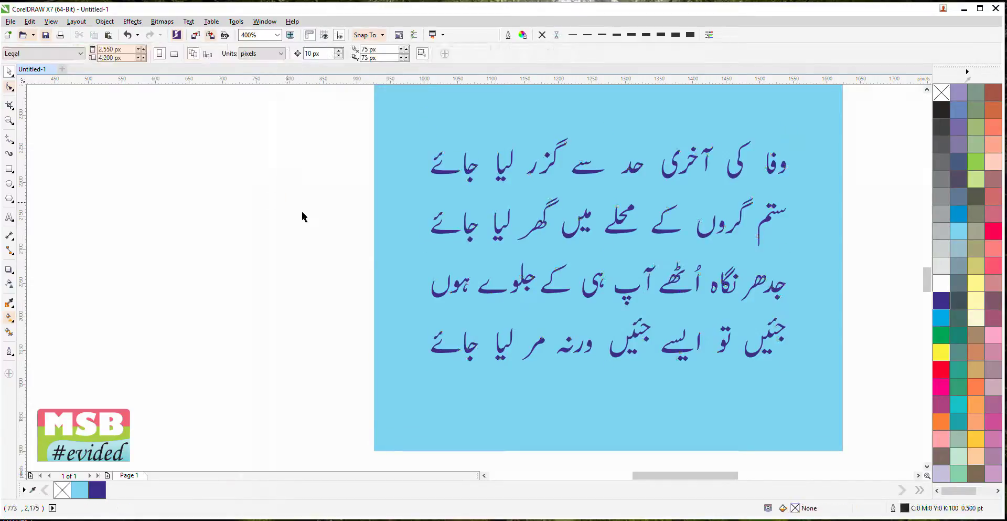
# Step: Pull a node at the end of the verse's first line well outside the blue rectangle with the Shape tool
pyautogui.click(626, 349)
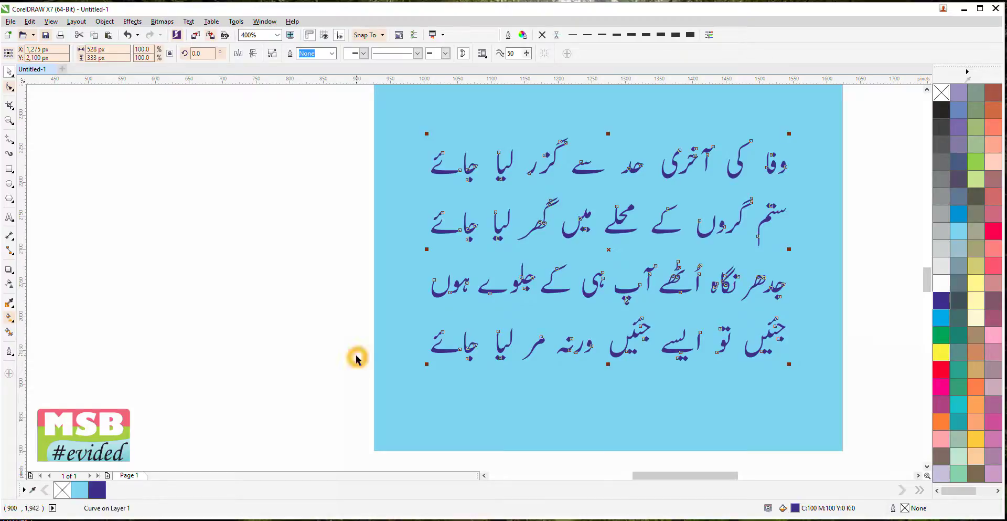
pyautogui.click(9, 90)
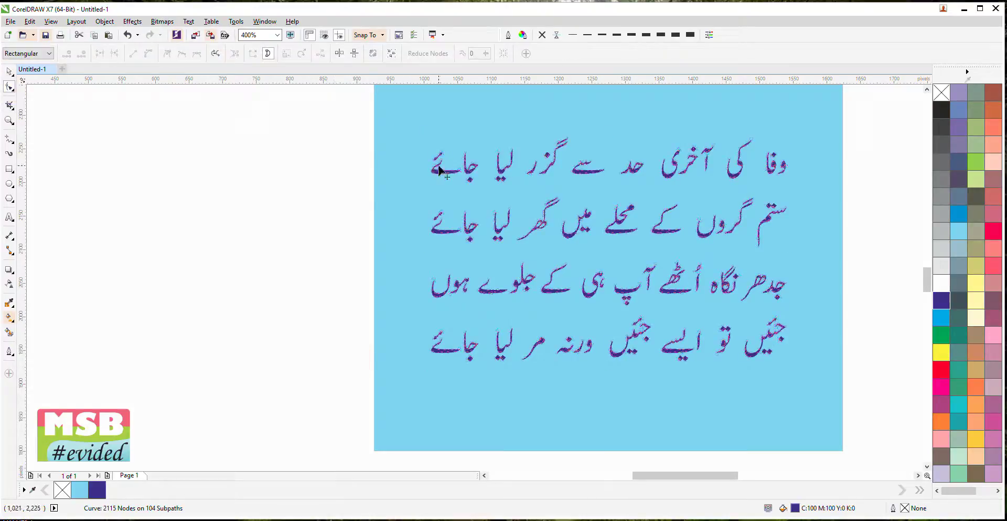
pyautogui.moveTo(435, 172); pyautogui.dragTo(316, 210)
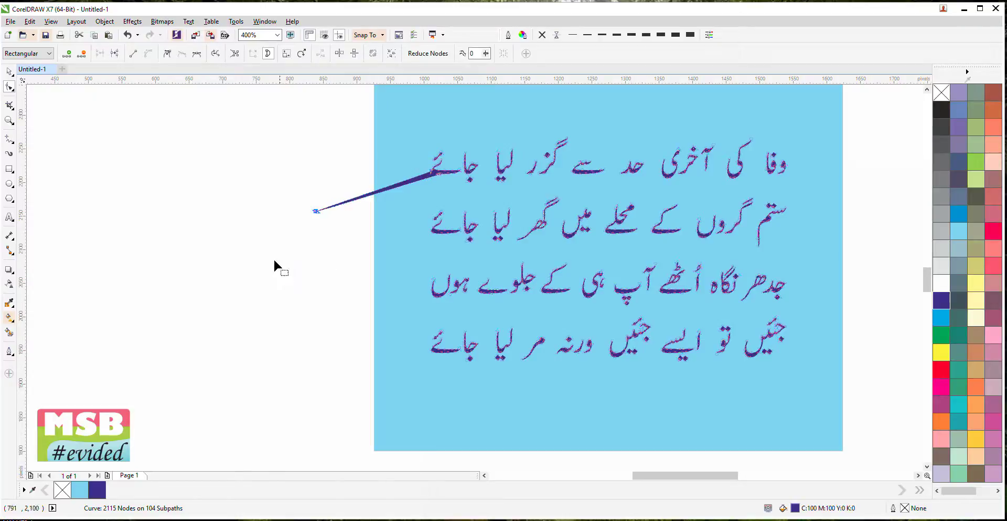
# Step: Try moving a node in the verse's second line and undo that node move
pyautogui.click(493, 223)
pyautogui.moveTo(496, 223); pyautogui.dragTo(522, 190)
pyautogui.click(127, 36)
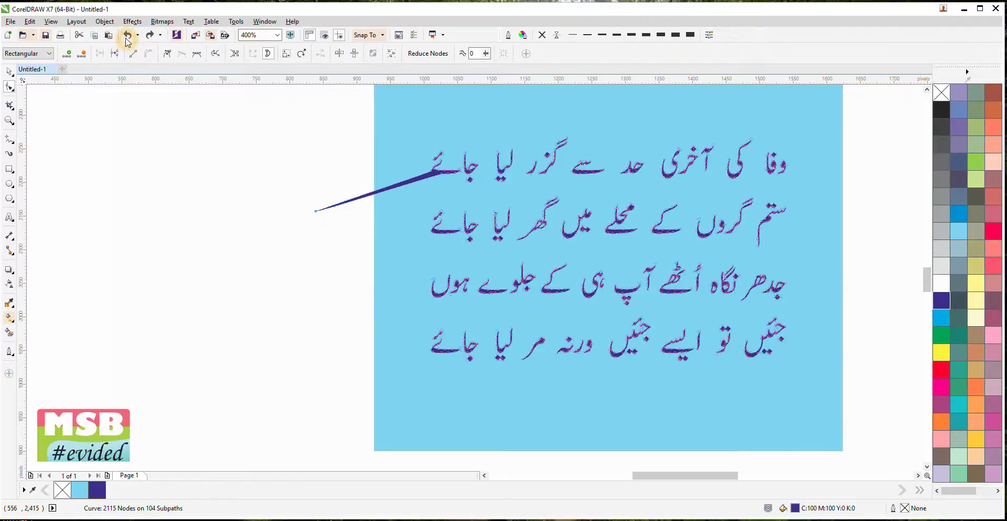
# Step: Undo the node pull in the verse's first line and reselect the whole verse curve with the Pick tool
pyautogui.click(127, 36)
pyautogui.click(8, 71)
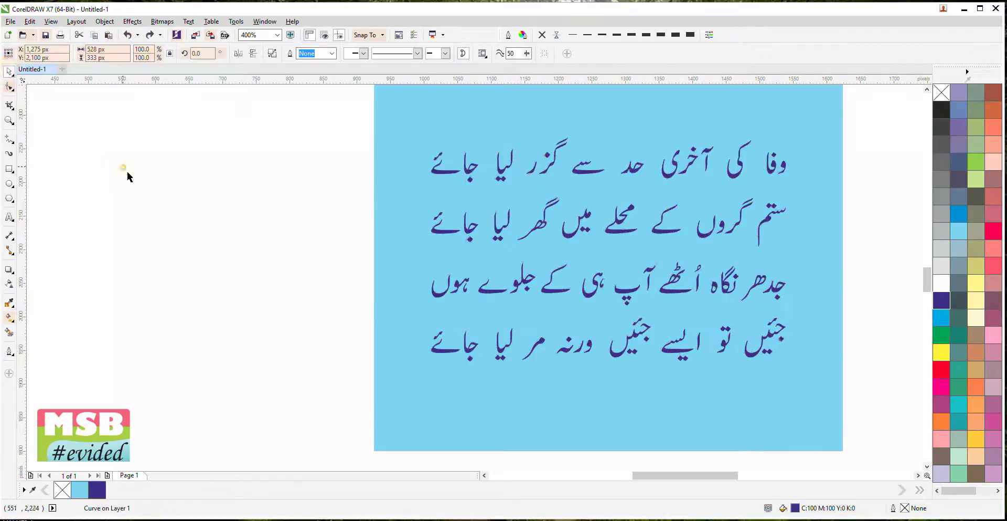
pyautogui.click(126, 171)
pyautogui.click(680, 354)
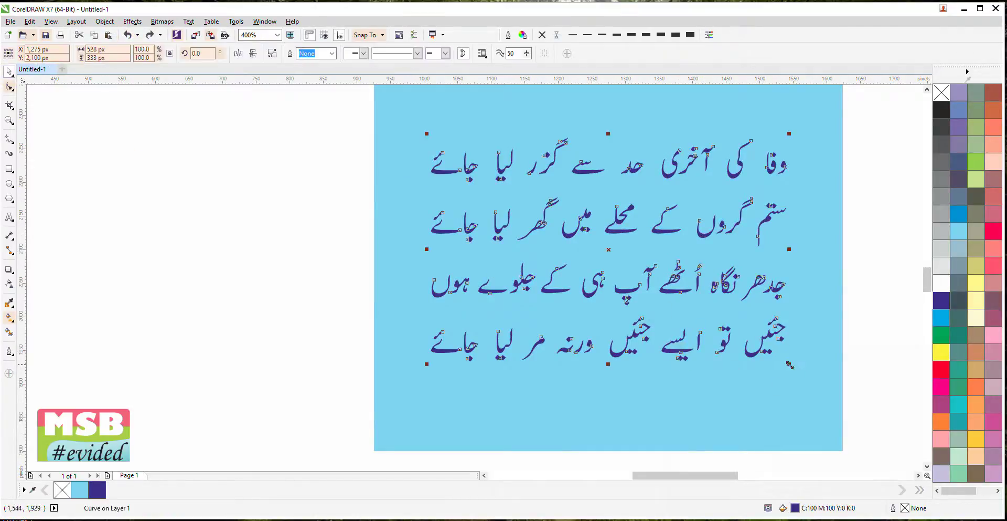
# Step: Enlarge the verse curve proportionally from its lower corner to about 576 × 363 px on the blue rectangle
pyautogui.moveTo(790, 365); pyautogui.dragTo(804, 343)
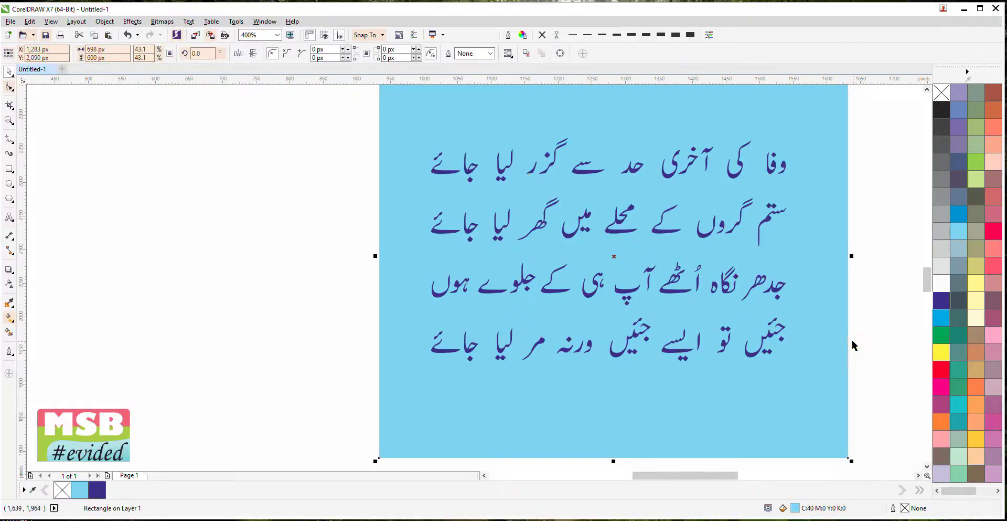
pyautogui.hotkey('ctrl', 'z')
pyautogui.click(774, 336)
pyautogui.press('F10')
pyautogui.moveTo(791, 364); pyautogui.dragTo(819, 391)
# Step: Import the plaid image schotten muster_texture3569 from D:\Photos\DARK and place it beside the blue rectangle at about 701 × 467 px
pyautogui.rightClick(248, 173)
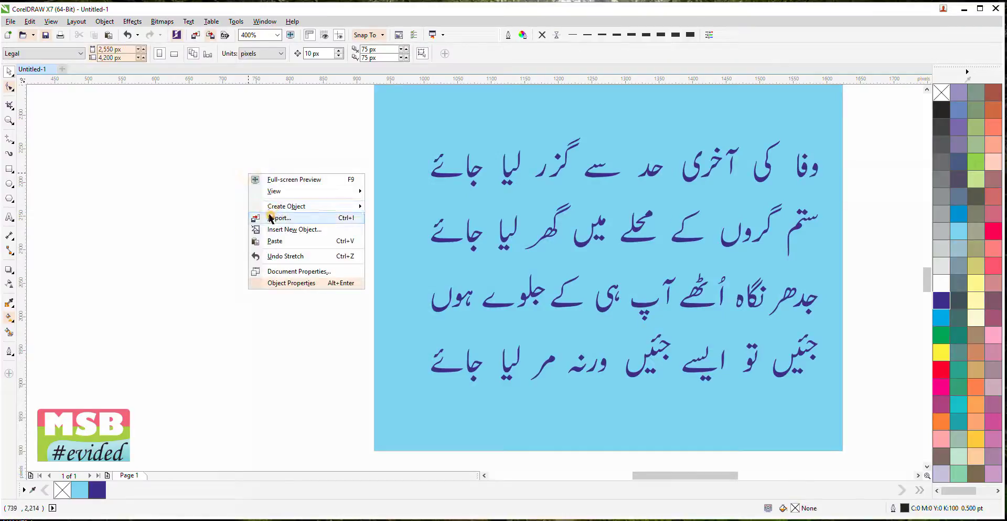
pyautogui.click(274, 217)
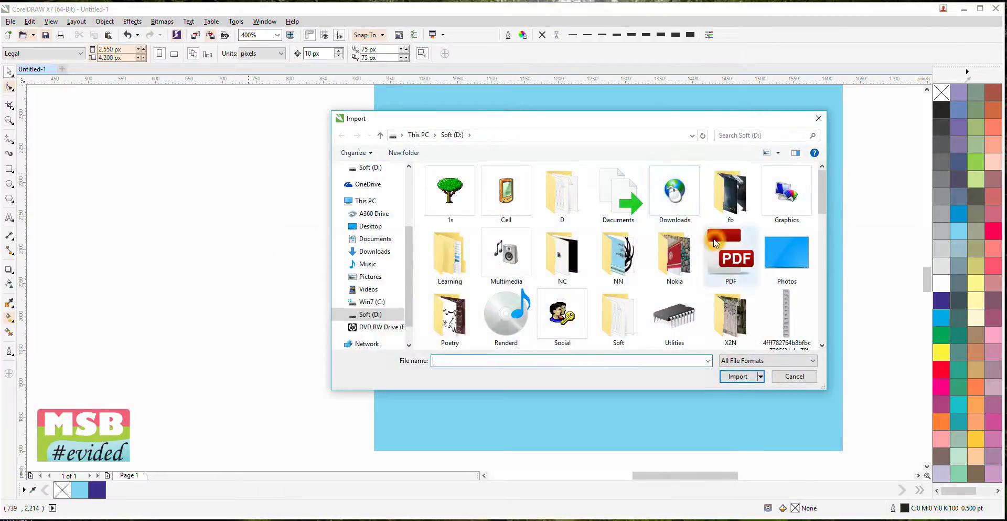
pyautogui.doubleClick(786, 257)
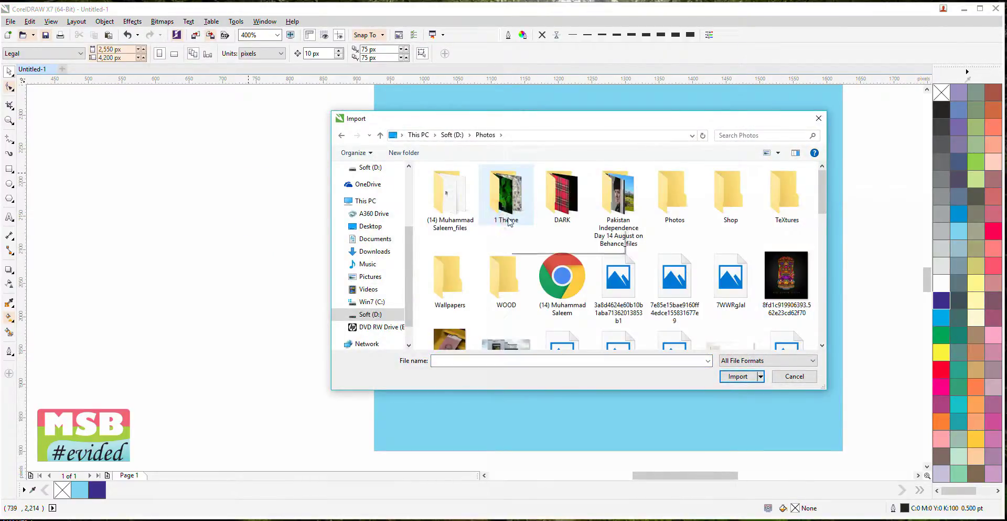
pyautogui.doubleClick(552, 210)
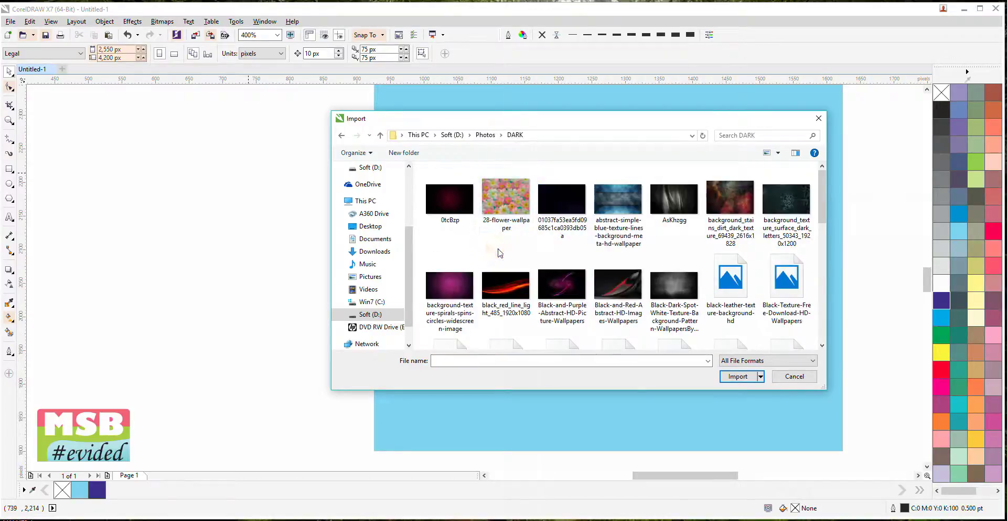
pyautogui.scroll(-1, 500, 252)
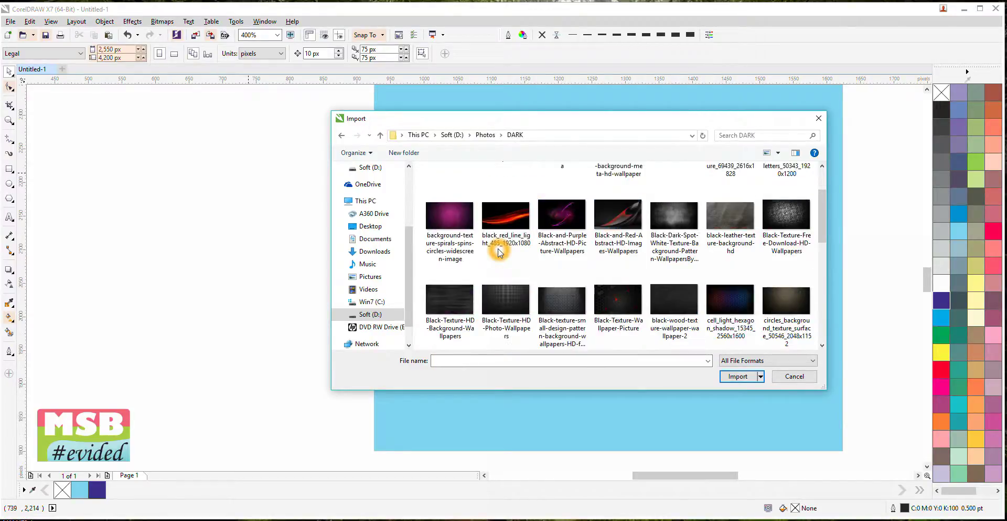
pyautogui.scroll(-1, 498, 252)
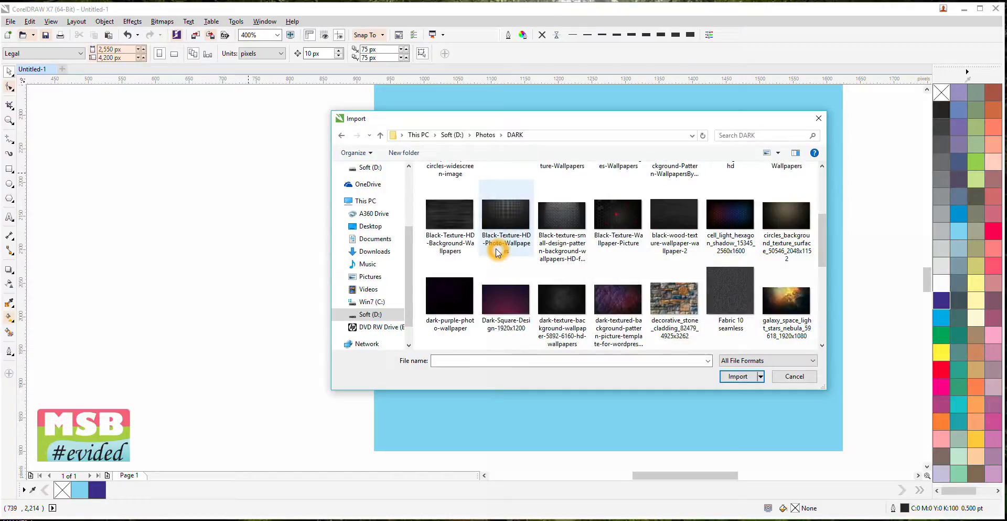
pyautogui.scroll(-1, 497, 251)
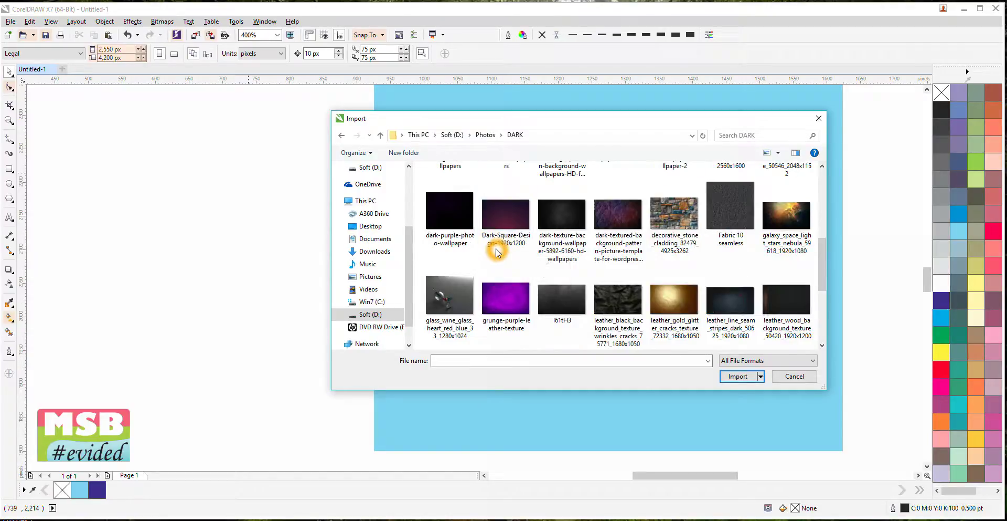
pyautogui.scroll(-1, 497, 252)
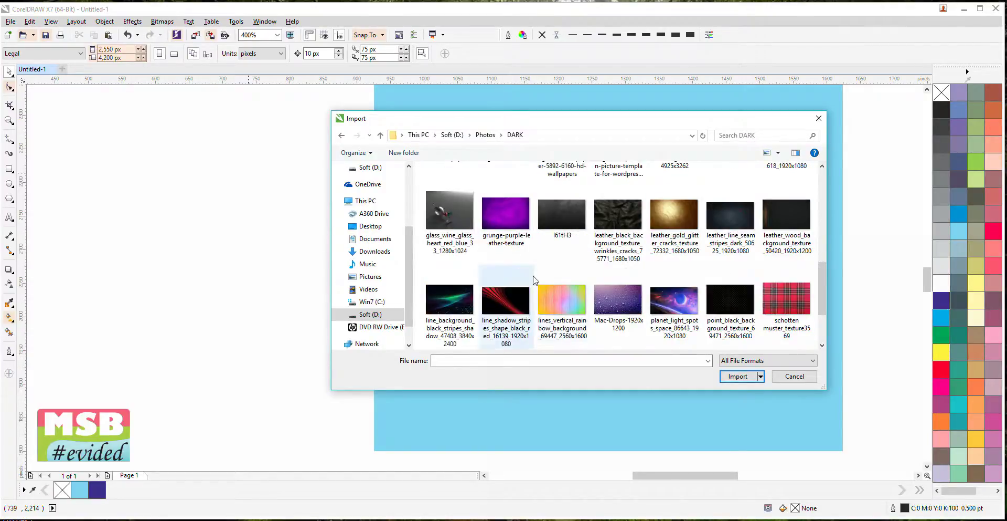
pyautogui.doubleClick(779, 314)
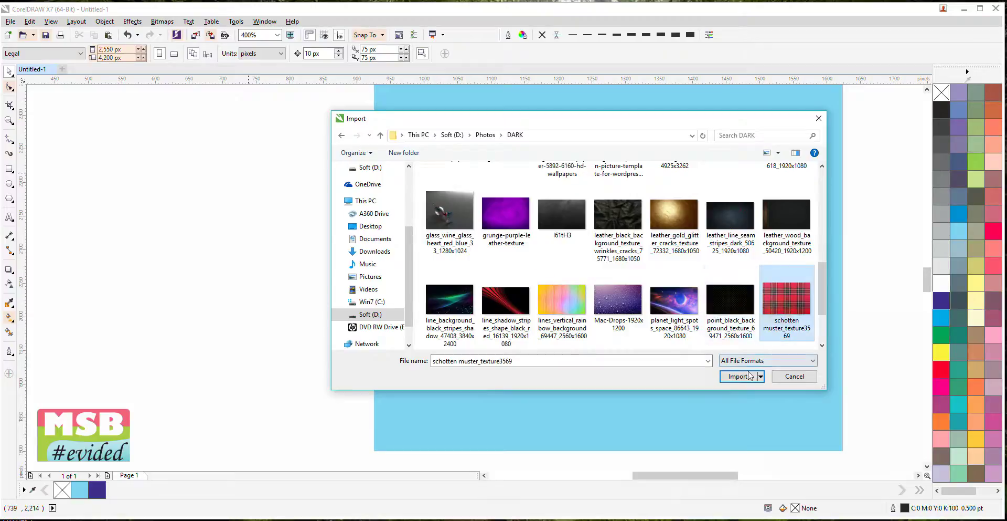
pyautogui.moveTo(360, 106); pyautogui.dragTo(875, 423)
pyautogui.moveTo(812, 390); pyautogui.dragTo(333, 368)
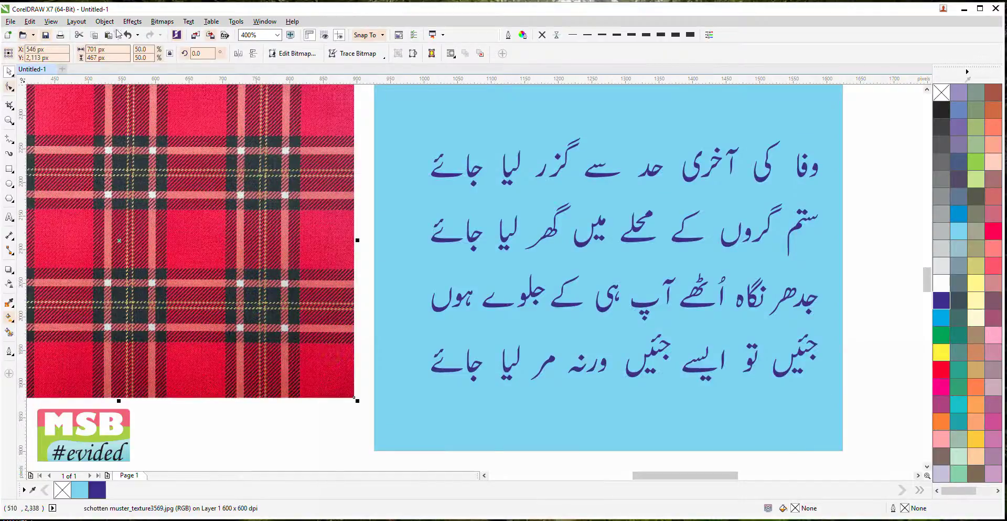
# Step: PowerClip the plaid image inside the verse lettering
pyautogui.click(132, 21)
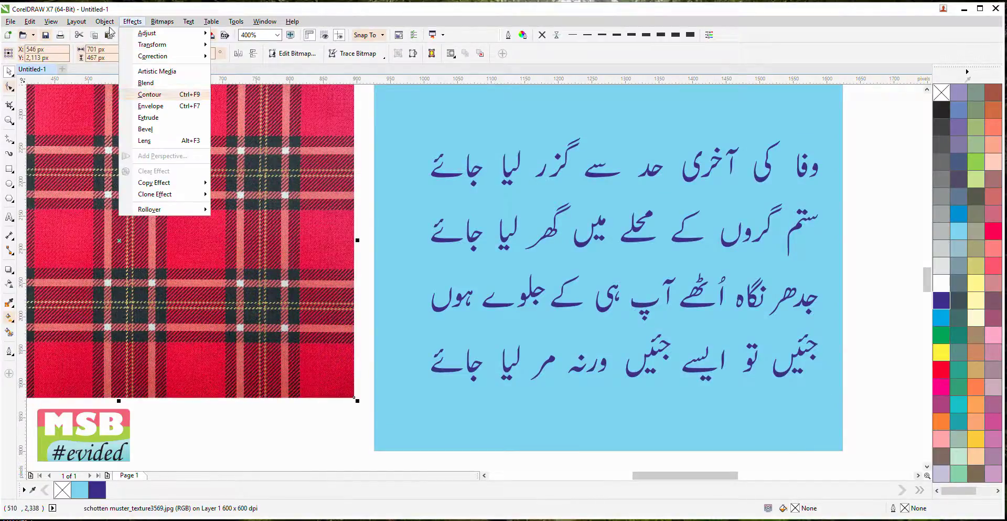
pyautogui.moveTo(104, 21)
pyautogui.moveTo(128, 113)
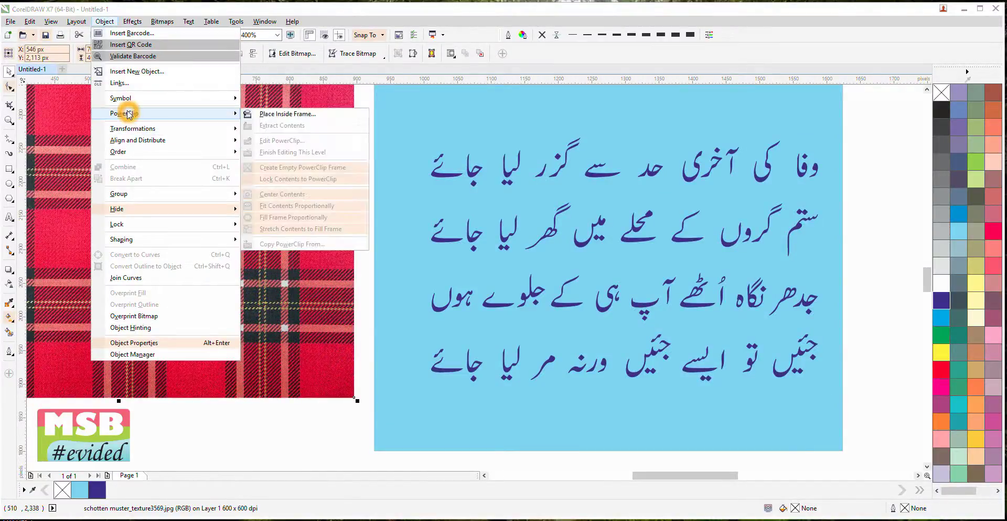
pyautogui.click(271, 114)
pyautogui.click(468, 172)
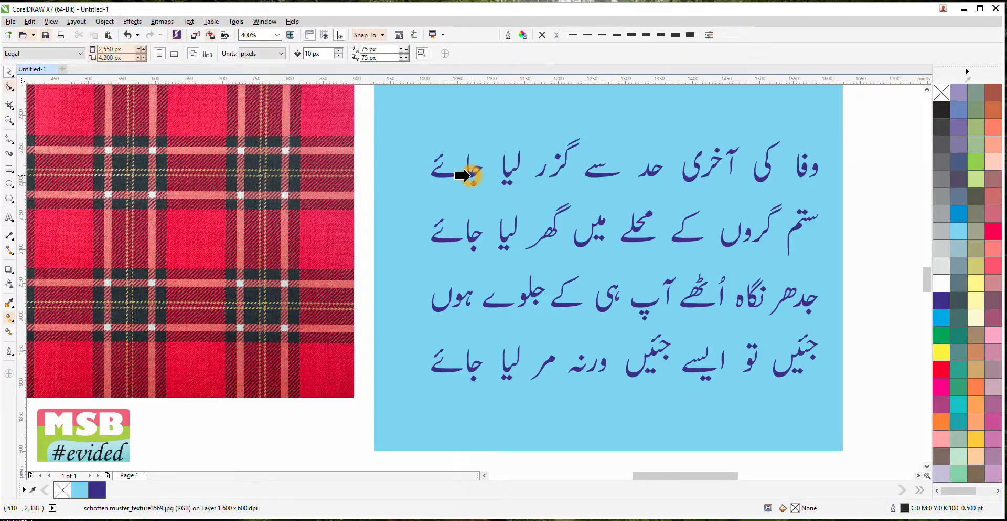
pyautogui.click(469, 238)
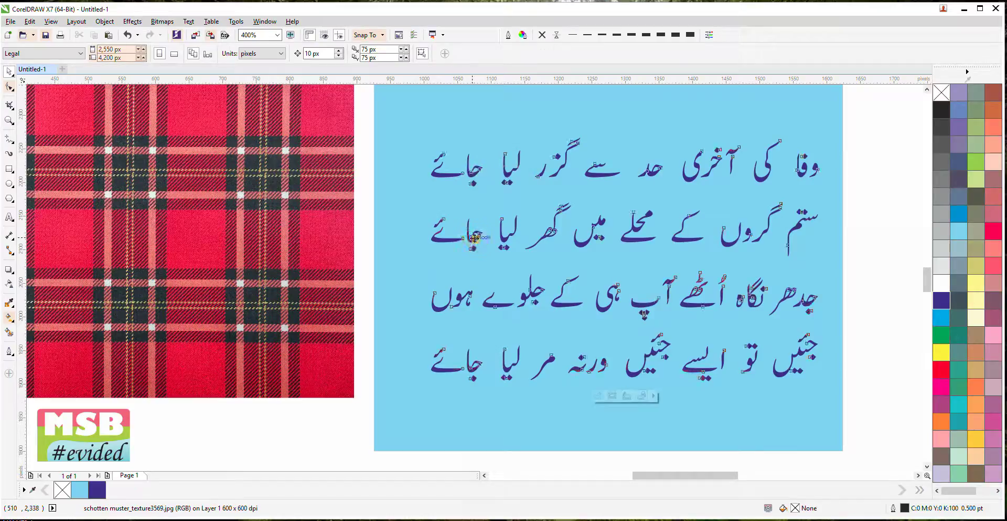
pyautogui.click(280, 284)
# Step: Open the verse's PowerClip contents, scale the plaid image down slightly from its lower corner, and finish editing
pyautogui.scroll(3, 546, 235)
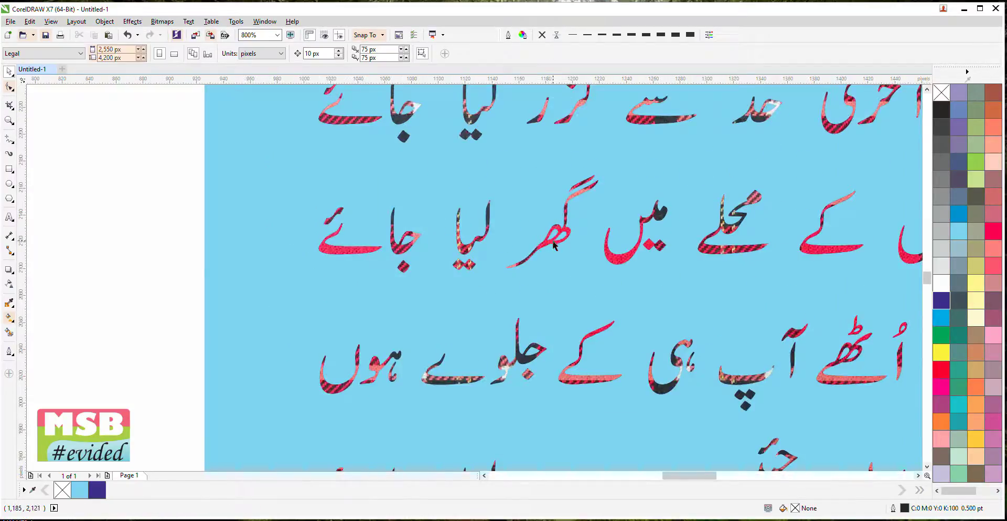
pyautogui.click(541, 246)
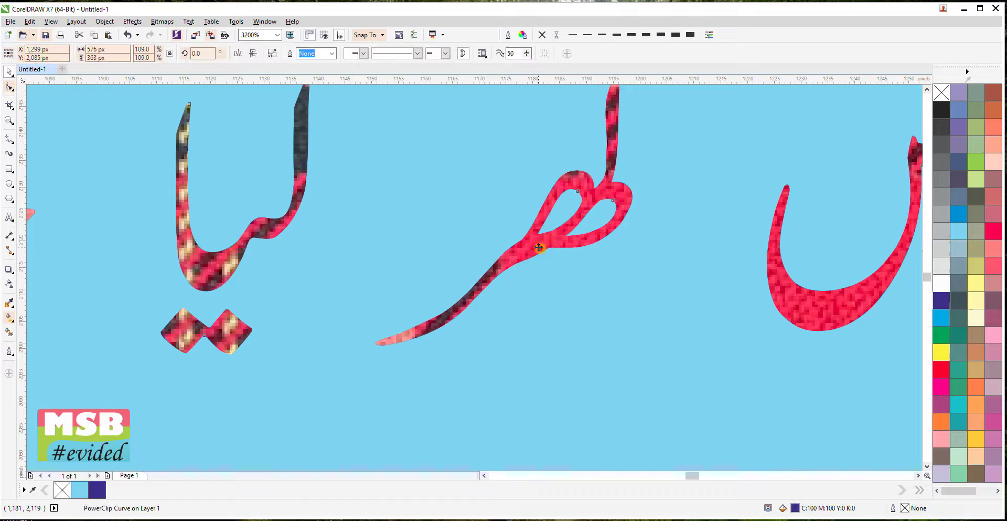
pyautogui.keyDown('ctrl'); pyautogui.click(539, 248); pyautogui.keyUp('ctrl')
pyautogui.scroll(-3, 535, 247)
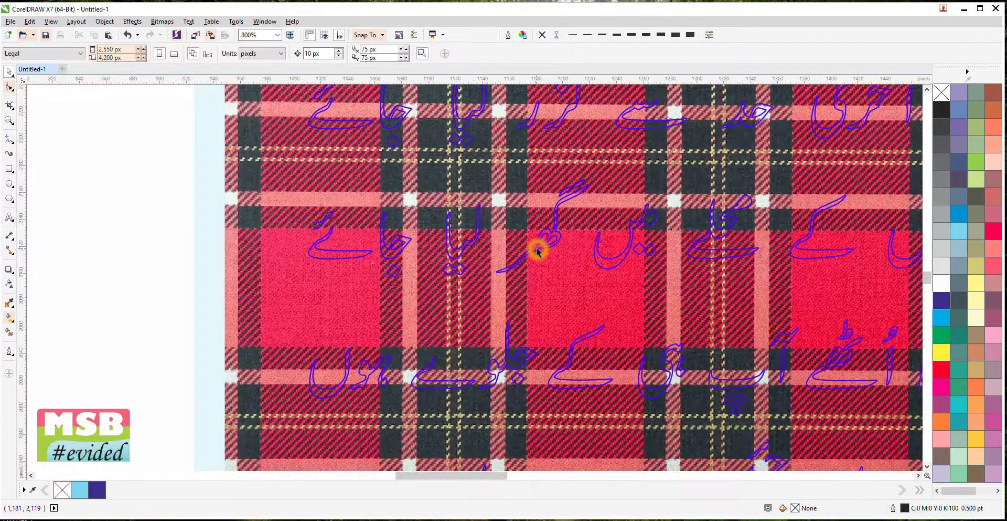
pyautogui.click(788, 400)
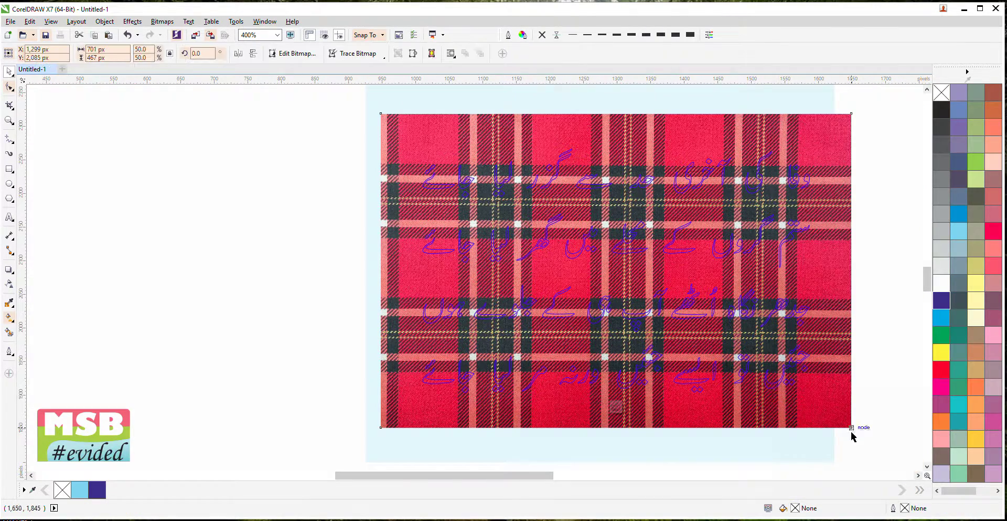
pyautogui.click(848, 431)
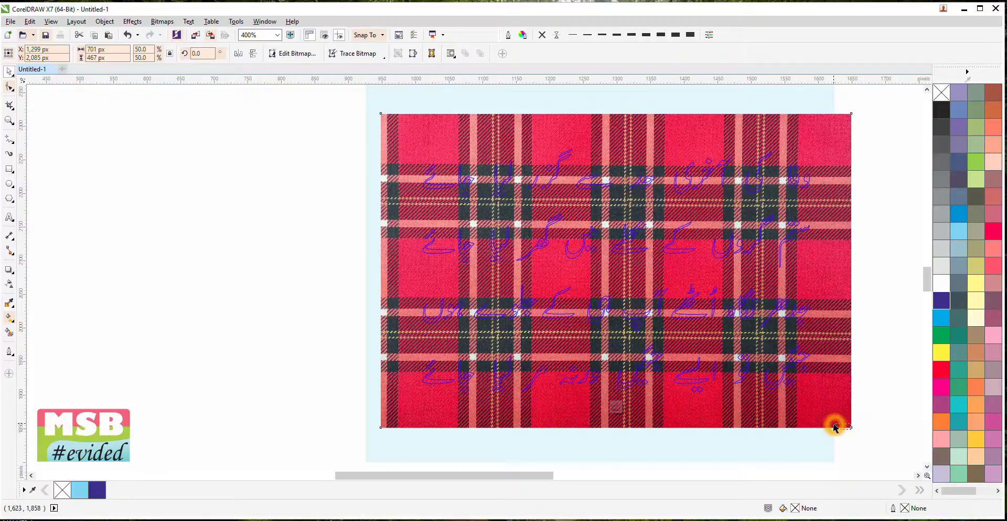
pyautogui.moveTo(851, 428); pyautogui.dragTo(816, 413)
pyautogui.click(855, 435)
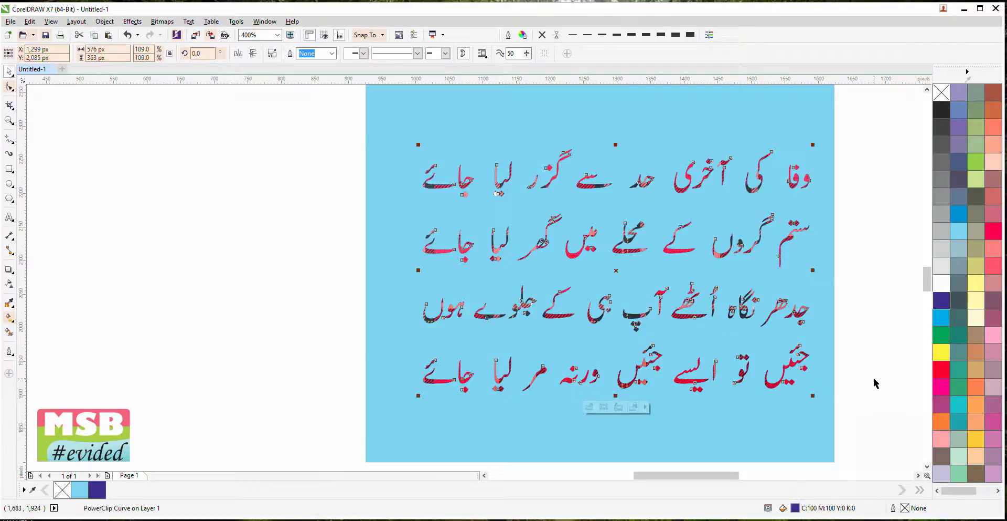
pyautogui.click(875, 384)
# Step: Give the plaid-filled verse a 1.0 pt outline with rounded corners and line caps, placed behind the fill and scaling with the object
pyautogui.scroll(3, 774, 375)
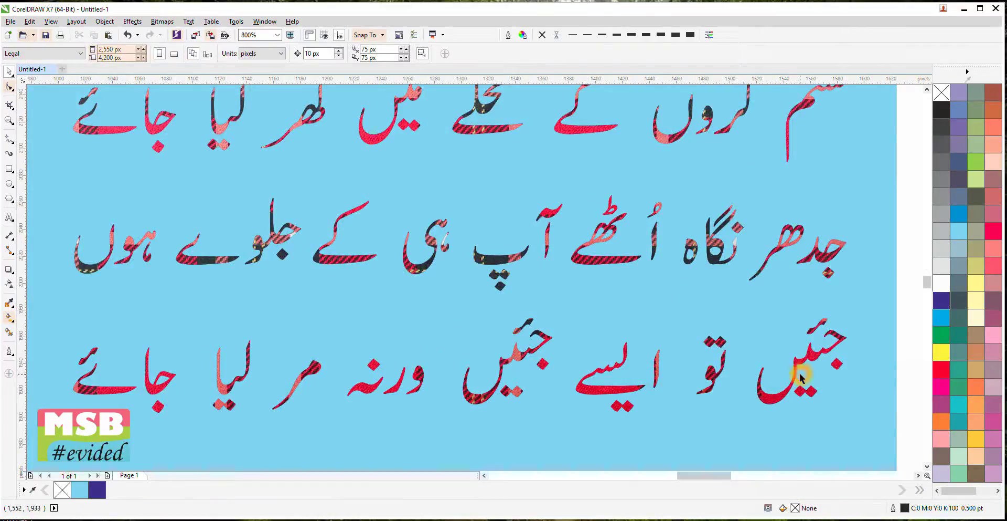
pyautogui.click(795, 373)
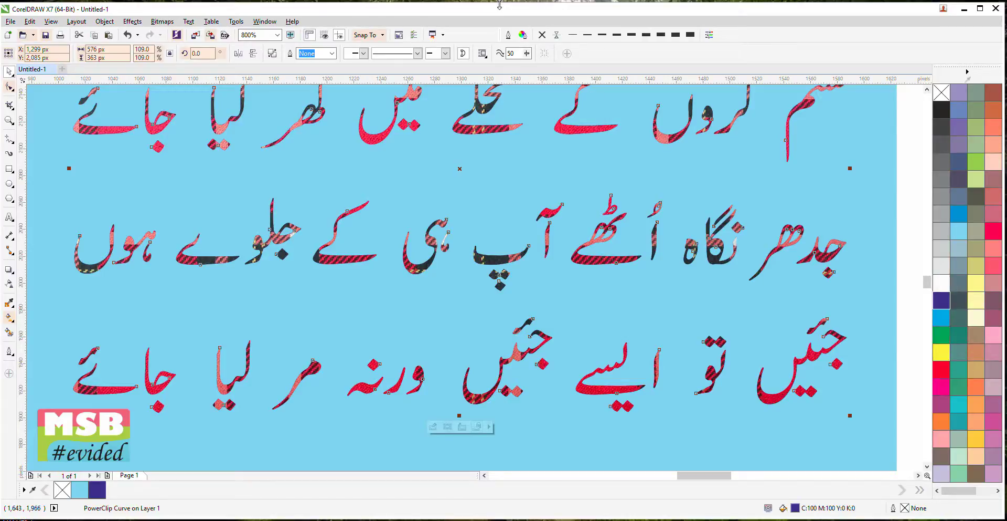
pyautogui.click(586, 38)
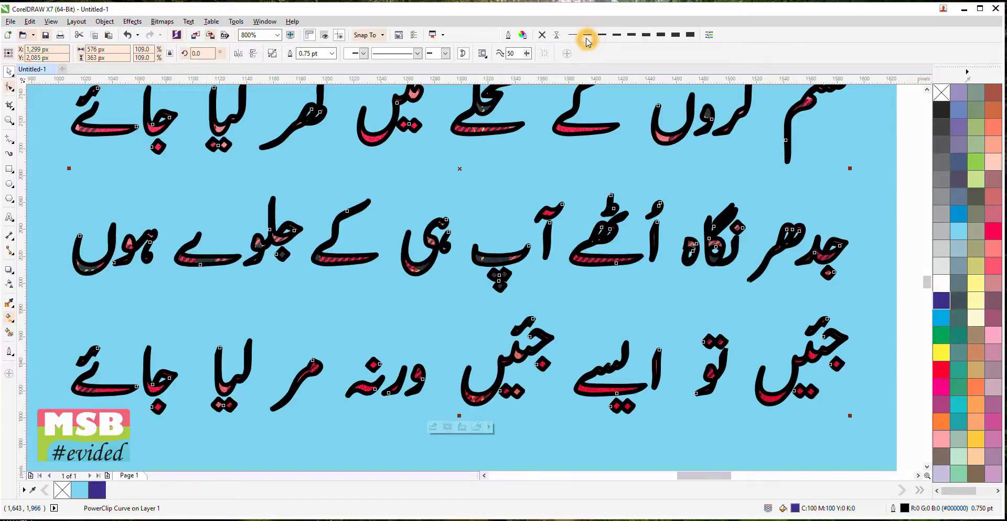
pyautogui.click(508, 34)
pyautogui.click(466, 305)
pyautogui.click(466, 268)
pyautogui.click(509, 328)
pyautogui.click(509, 341)
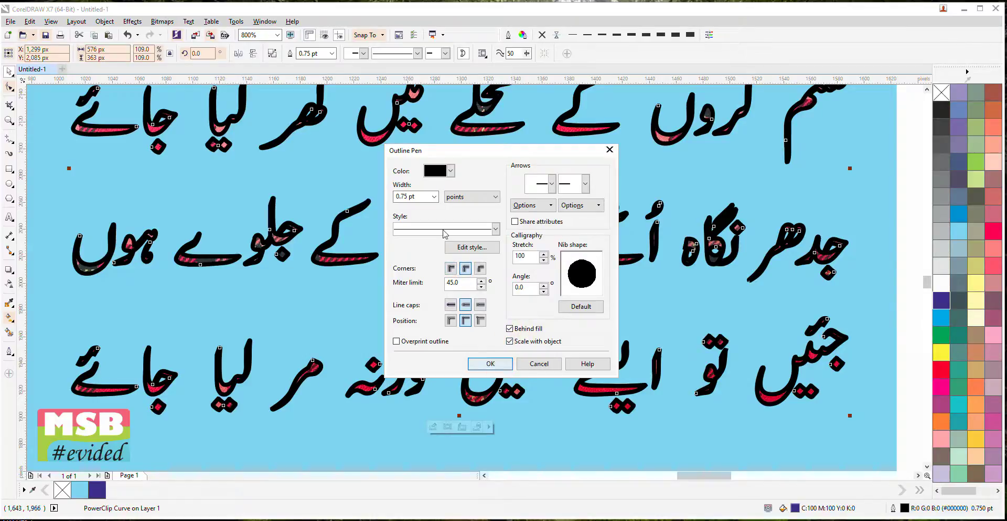
pyautogui.click(434, 197)
pyautogui.click(405, 239)
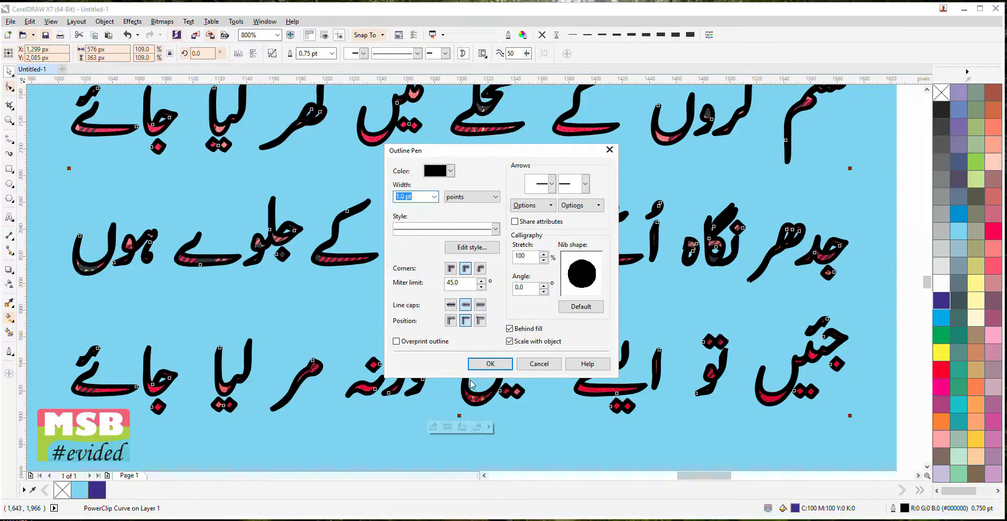
pyautogui.click(478, 365)
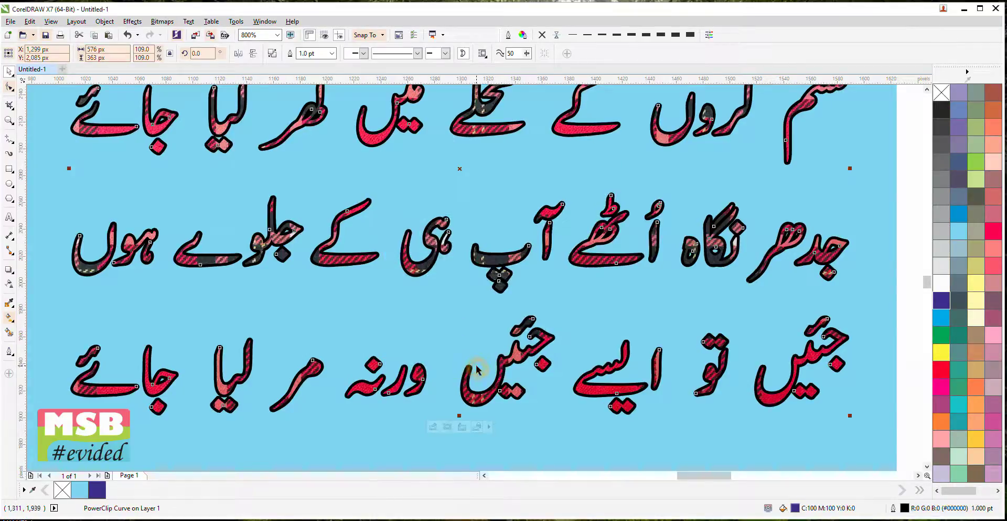
# Step: Colour the verse's outline white and deselect the verse
pyautogui.rightClick(942, 283)
pyautogui.click(849, 284)
pyautogui.scroll(-1, 586, 298)
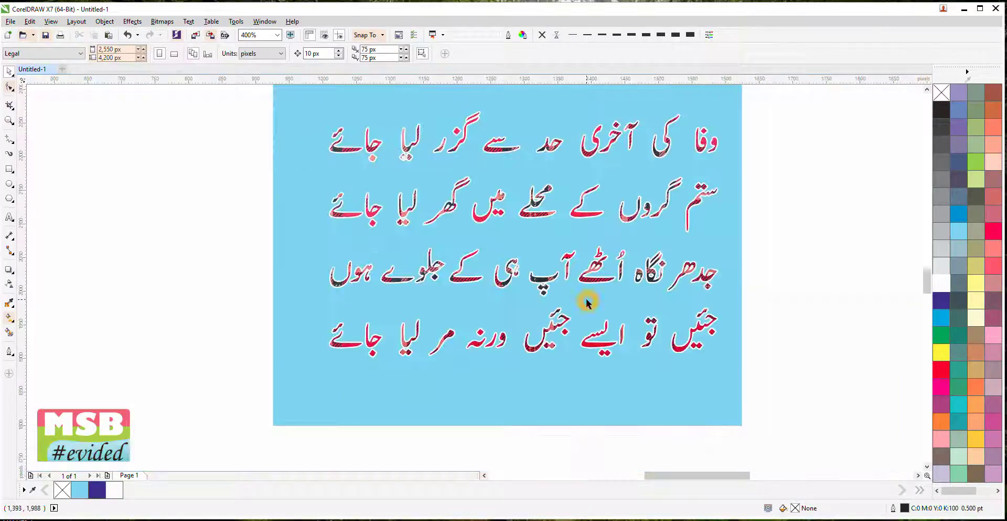
# Step: Enlarge the outlined verse from its upper corners so it spans nearly the full width of the blue rectangle
pyautogui.moveTo(586, 297); pyautogui.dragTo(638, 344)
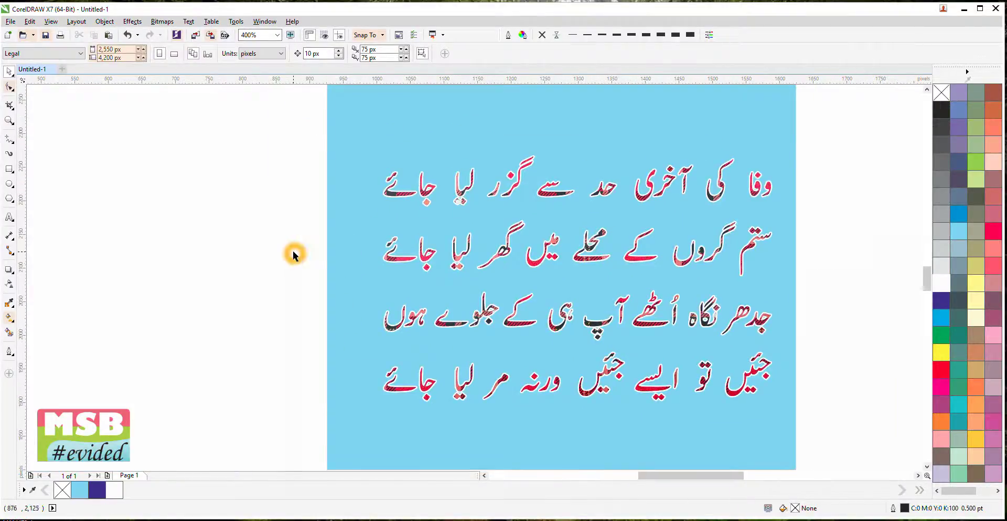
pyautogui.scroll(-1, 293, 252)
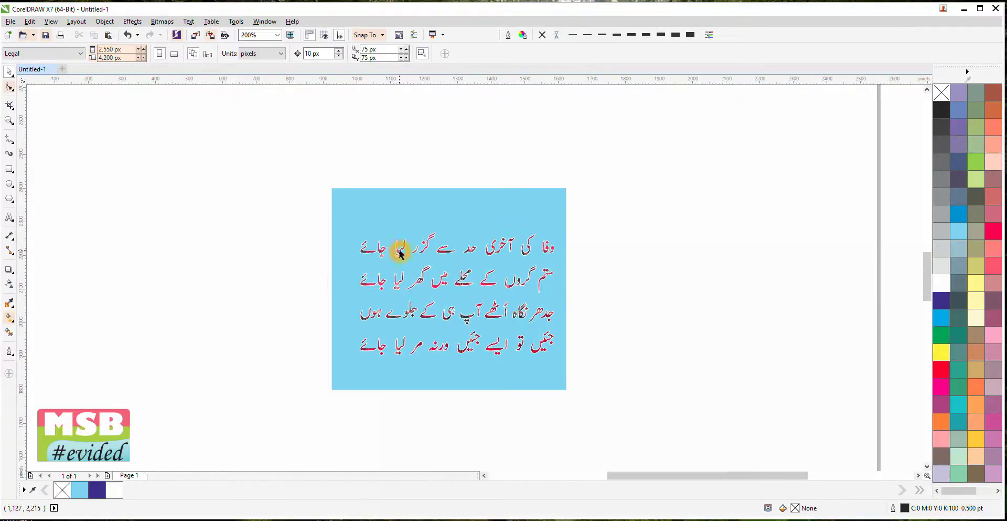
pyautogui.click(401, 254)
pyautogui.moveTo(354, 229); pyautogui.dragTo(333, 215)
pyautogui.moveTo(557, 215); pyautogui.dragTo(566, 213)
pyautogui.click(625, 233)
pyautogui.scroll(2, 615, 304)
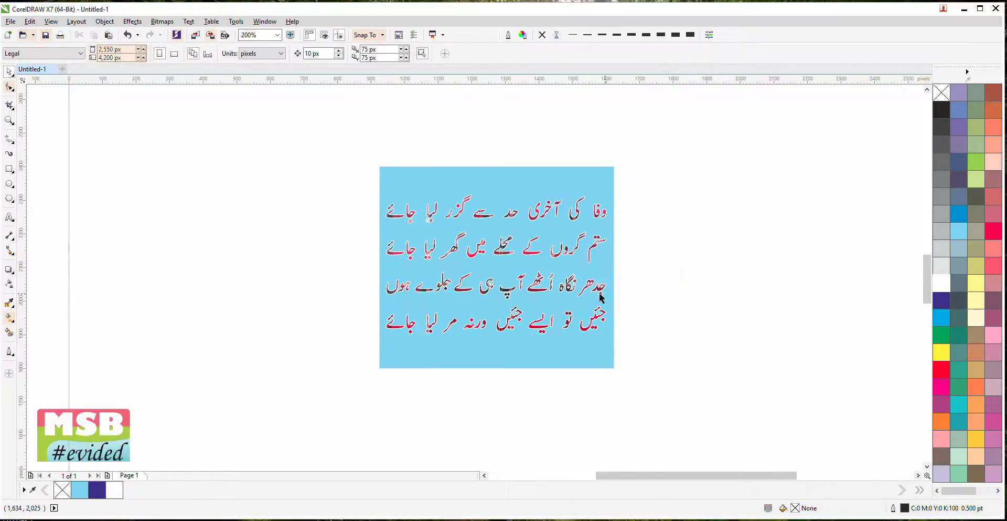
# Step: Add a centred black drop shadow to the verse
pyautogui.scroll(-2, 612, 302)
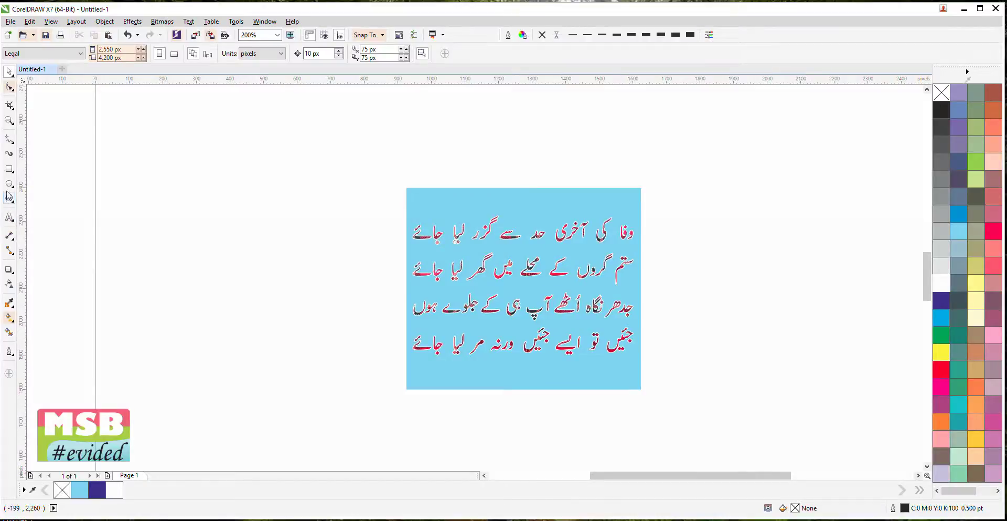
pyautogui.click(9, 235)
pyautogui.moveTo(10, 272)
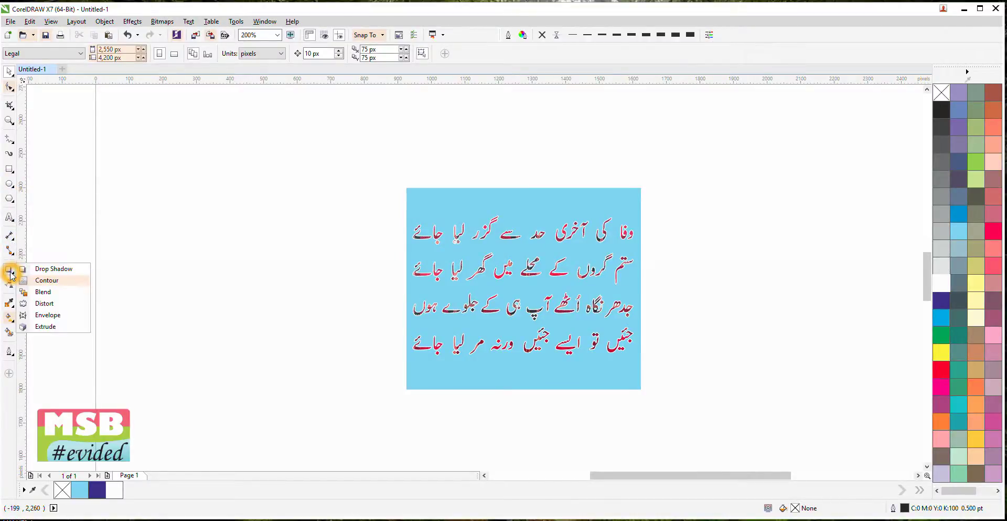
pyautogui.click(478, 267)
pyautogui.click(503, 272)
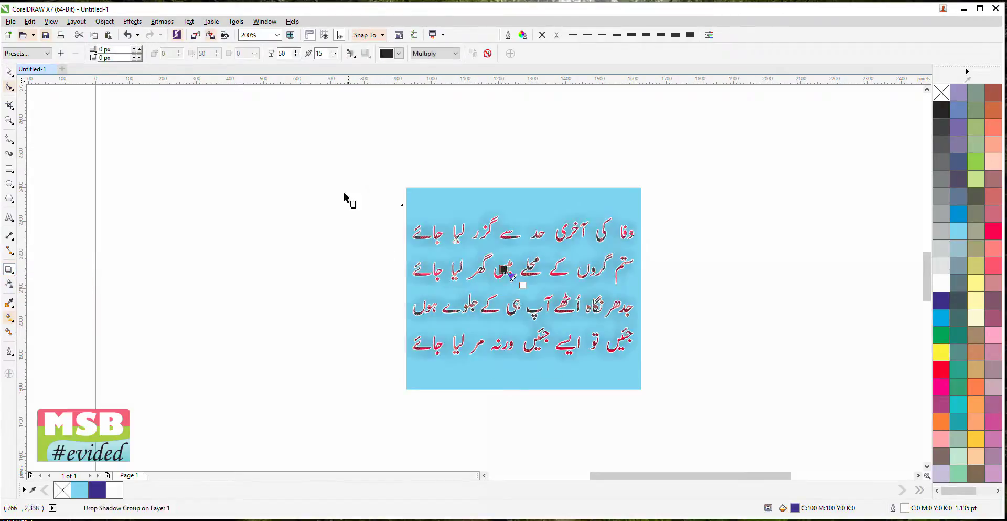
# Step: Set the verse's drop shadow feathering to 3 and its opacity to 80, and deselect the verse
pyautogui.click(322, 53)
pyautogui.doubleClick(322, 53)
pyautogui.write('3')
pyautogui.click(343, 56)
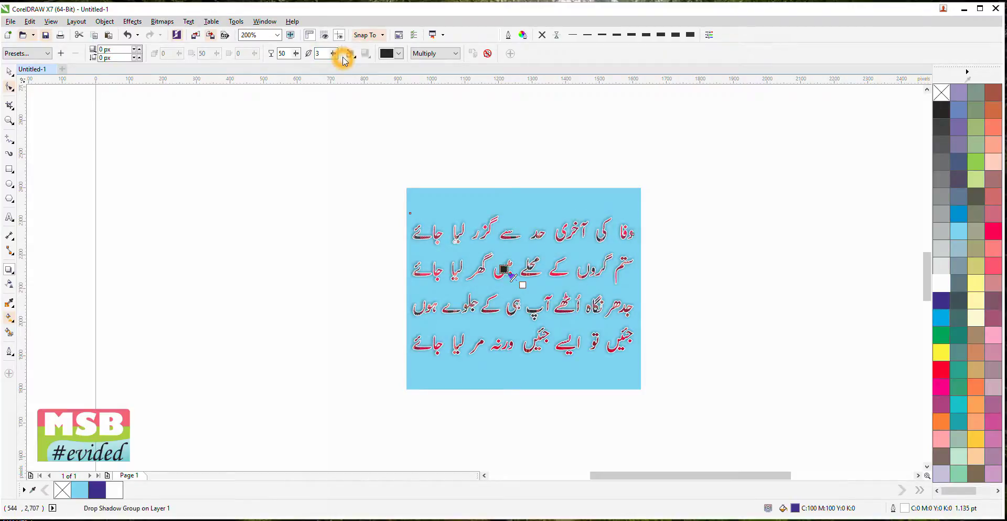
pyautogui.write('80')
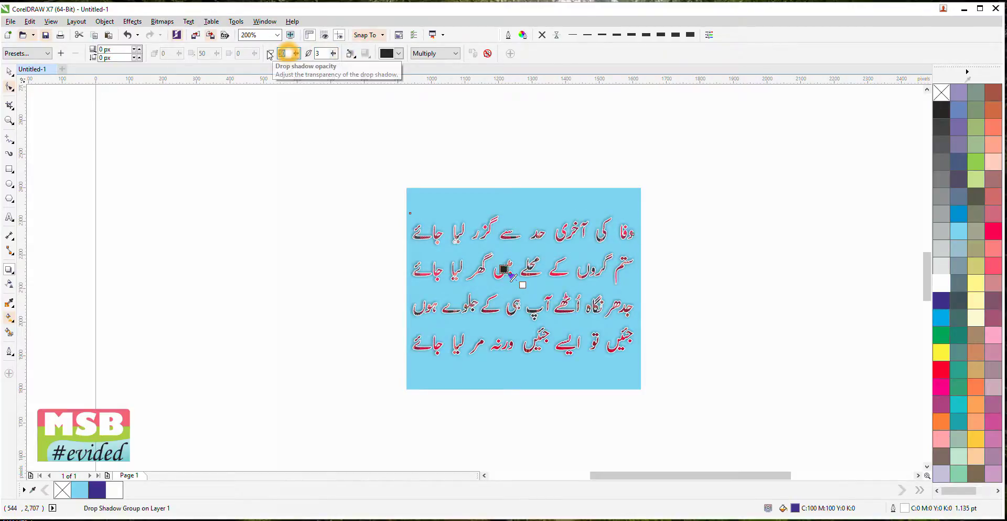
pyautogui.press('Return')
pyautogui.click(10, 72)
pyautogui.click(288, 201)
# Step: Scale the shadowed verse down from its lower corner to about 631 by 403 px and centre it on the page
pyautogui.scroll(1, 571, 292)
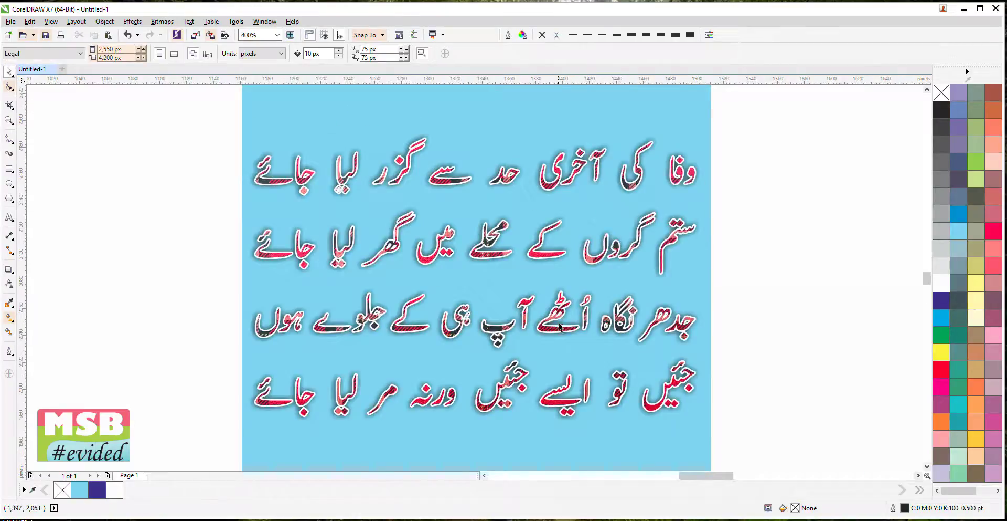
pyautogui.scroll(2, 559, 324)
pyautogui.scroll(-3, 556, 349)
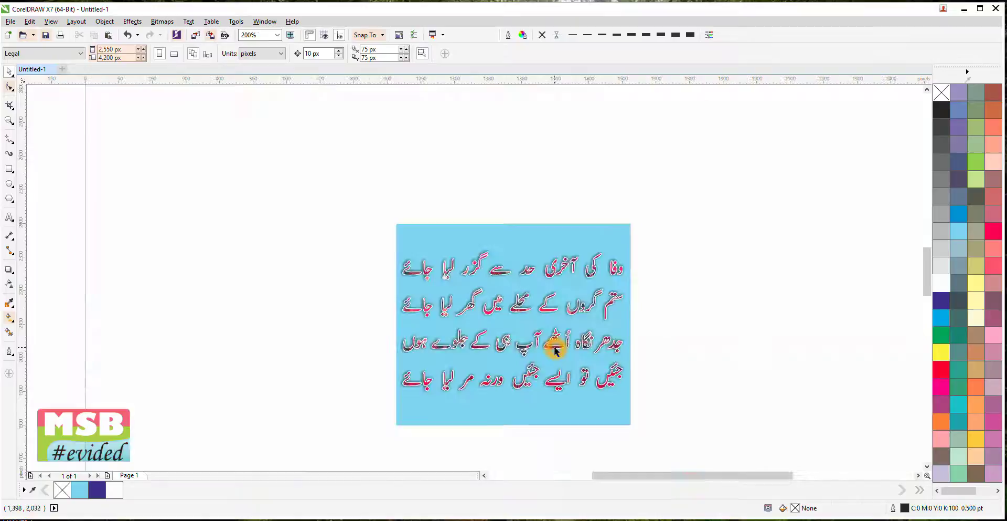
pyautogui.click(604, 383)
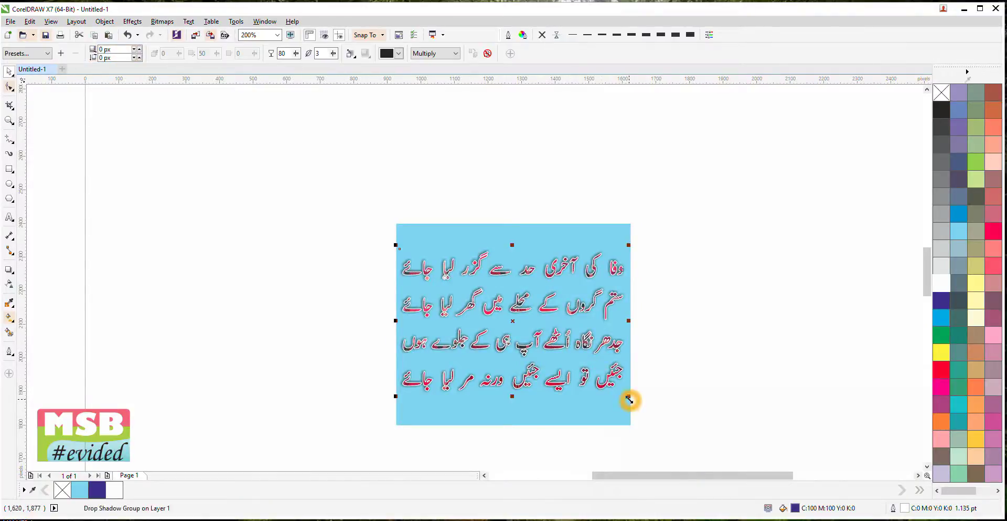
pyautogui.moveTo(681, 191); pyautogui.dragTo(337, 409)
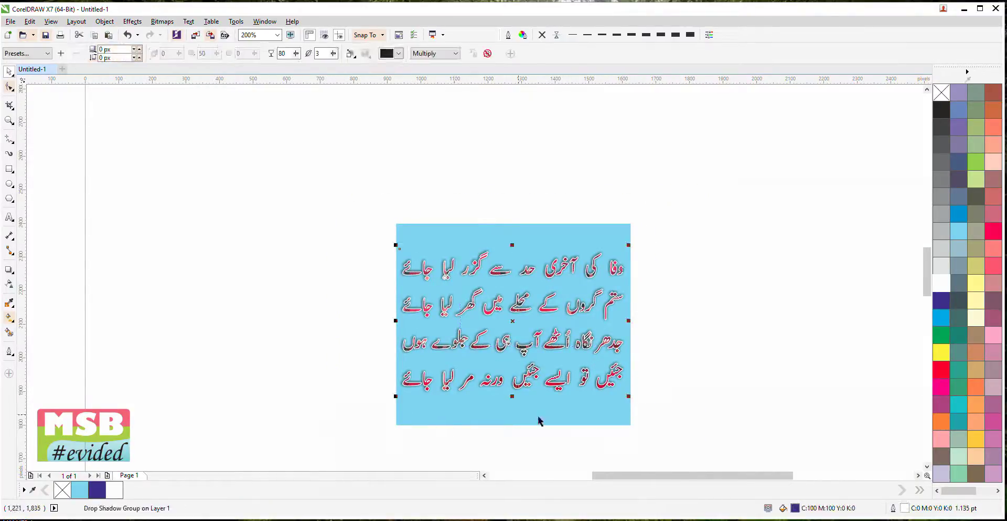
pyautogui.moveTo(627, 396); pyautogui.dragTo(613, 392)
pyautogui.click(618, 395)
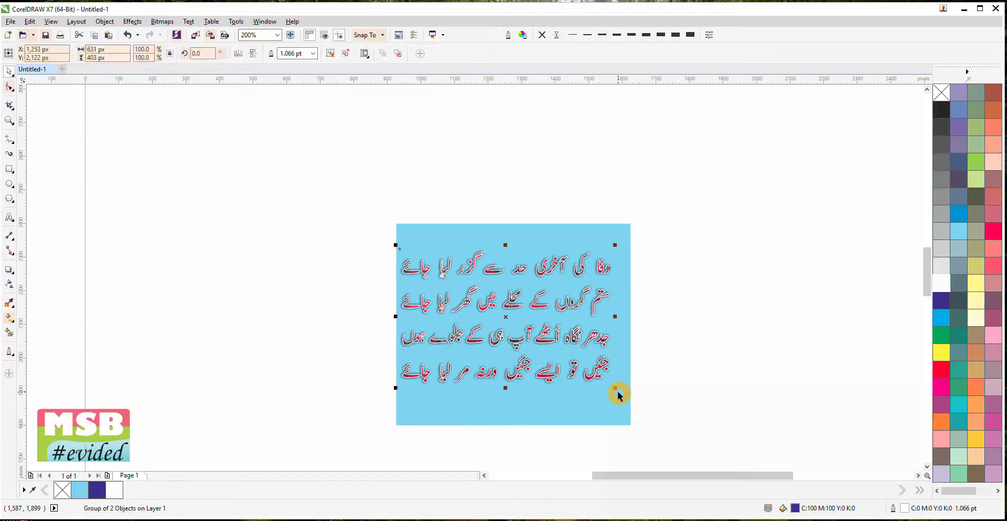
pyautogui.press('p')
pyautogui.click(691, 408)
# Step: Enlarge the blue rectangle behind the verse to about 808 by 646 px and centre it on the page
pyautogui.click(609, 414)
pyautogui.moveTo(513, 219); pyautogui.dragTo(513, 204)
pyautogui.moveTo(635, 316); pyautogui.dragTo(672, 315)
pyautogui.press('p')
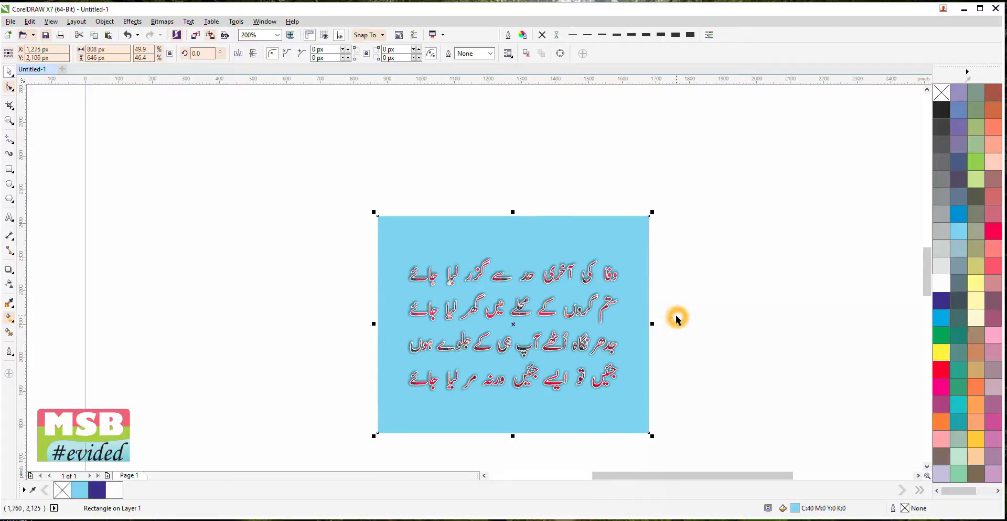
pyautogui.click(669, 323)
# Step: Give the rectangle a vertical gradient fill running upward, with a dark maroon top colour of C43 M82 Y73 K61
pyautogui.click(588, 224)
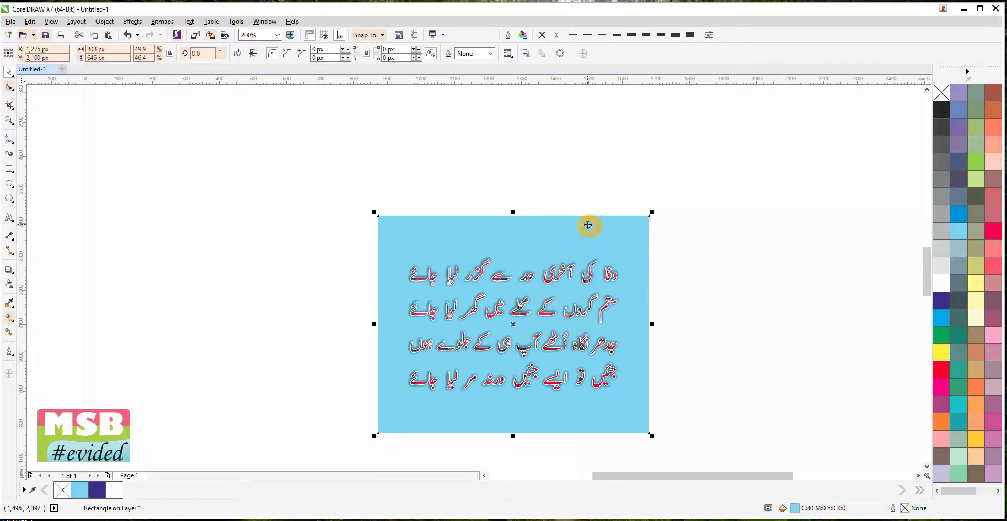
pyautogui.click(9, 321)
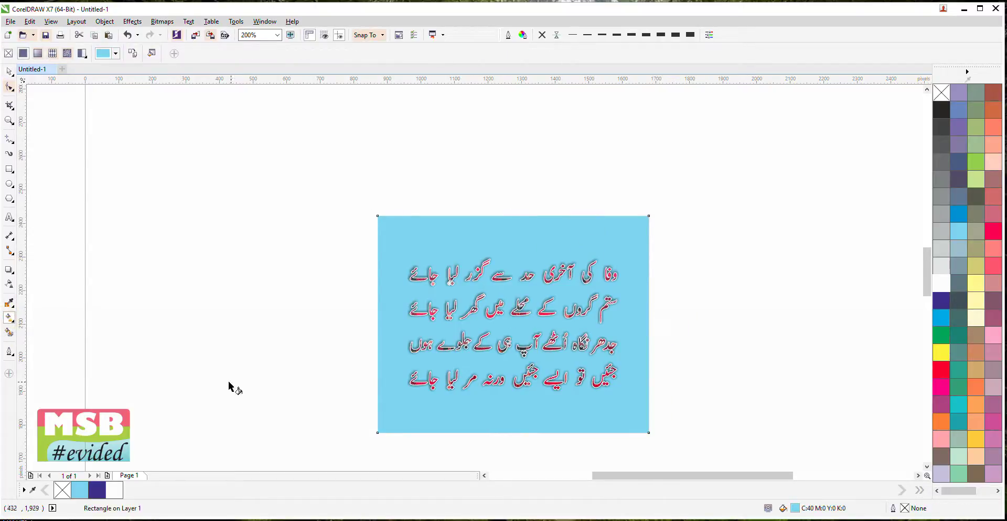
pyautogui.moveTo(496, 419); pyautogui.dragTo(496, 228)
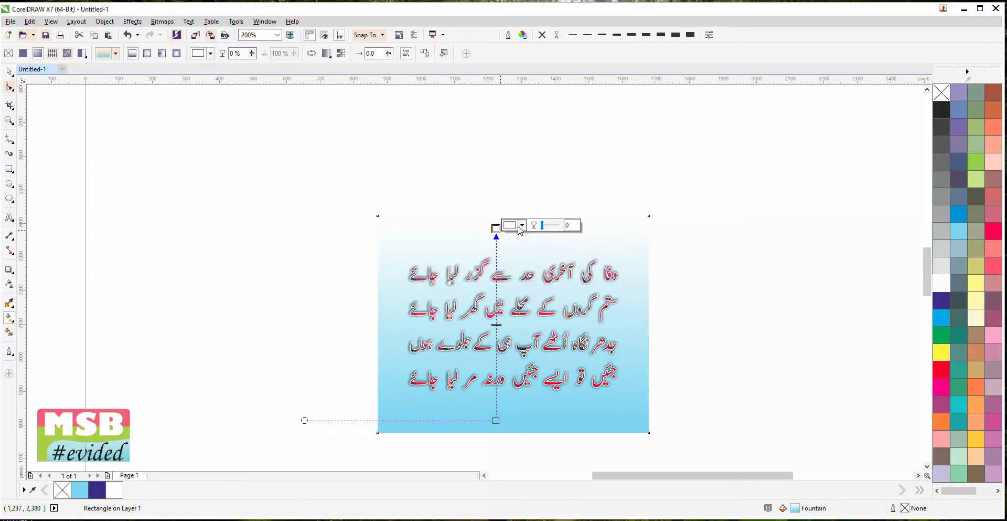
pyautogui.click(522, 225)
pyautogui.click(534, 292)
pyautogui.moveTo(533, 305); pyautogui.dragTo(533, 311)
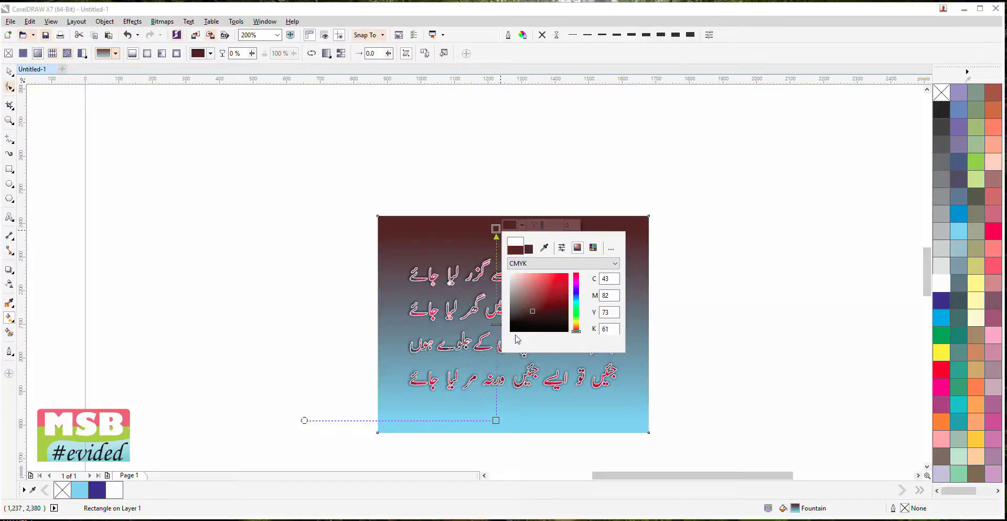
# Step: Set the gradient's bottom colour to a near-black C65 M71 Y65 K87
pyautogui.click(496, 421)
pyautogui.click(522, 416)
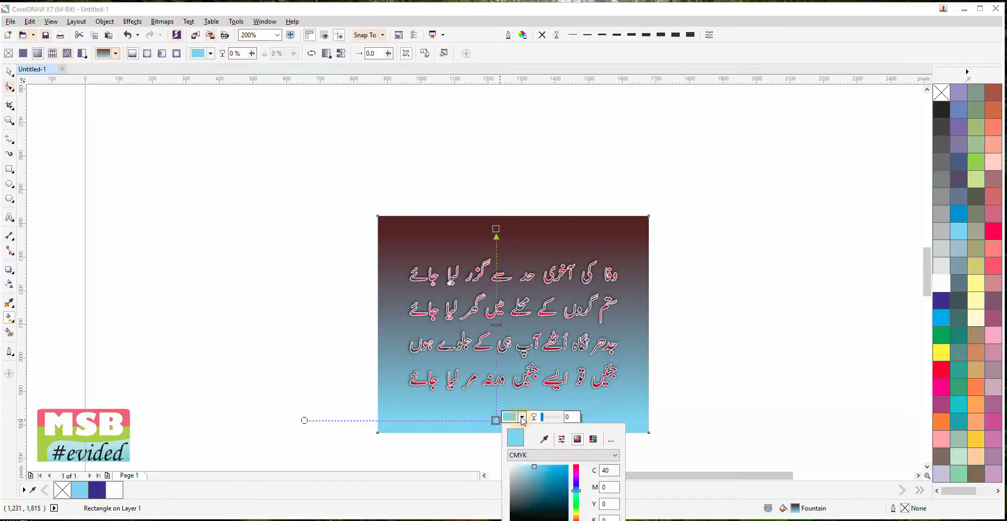
pyautogui.moveTo(556, 482)
pyautogui.mouseDown()
pyautogui.moveTo(548, 498)
pyautogui.moveTo(575, 519)
pyautogui.moveTo(551, 506)
pyautogui.moveTo(552, 516)
pyautogui.mouseUp()
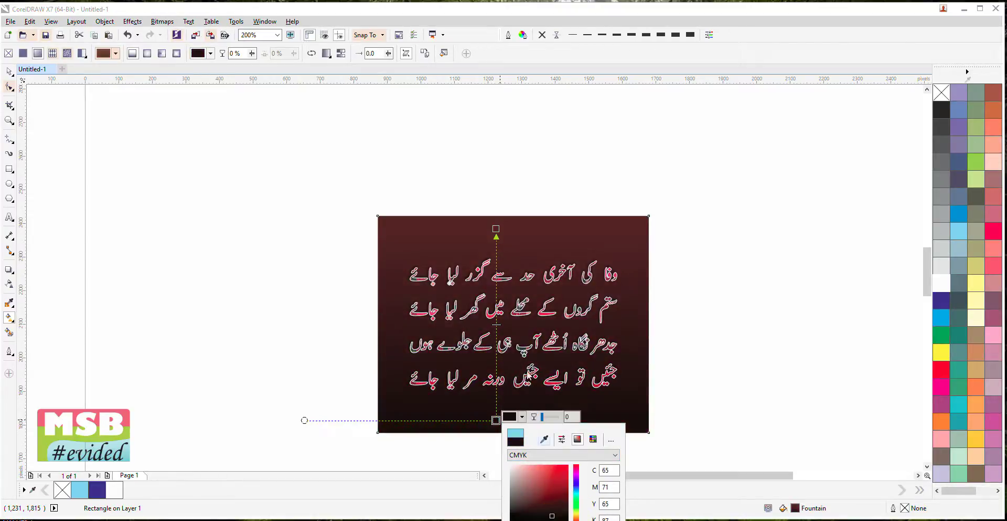
# Step: Change the gradient's top colour to a brighter red and deselect the rectangle
pyautogui.click(496, 230)
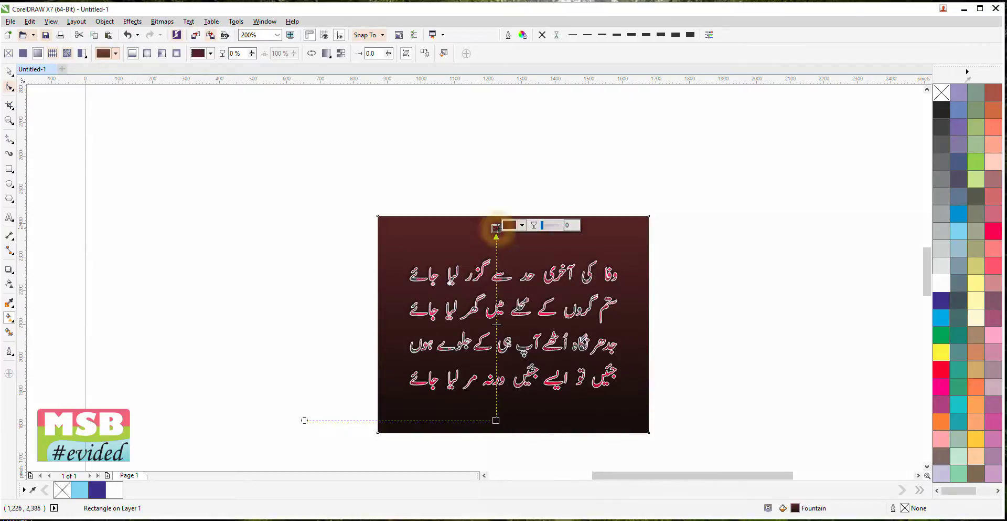
pyautogui.click(522, 224)
pyautogui.moveTo(534, 308); pyautogui.dragTo(552, 292)
pyautogui.click(90, 162)
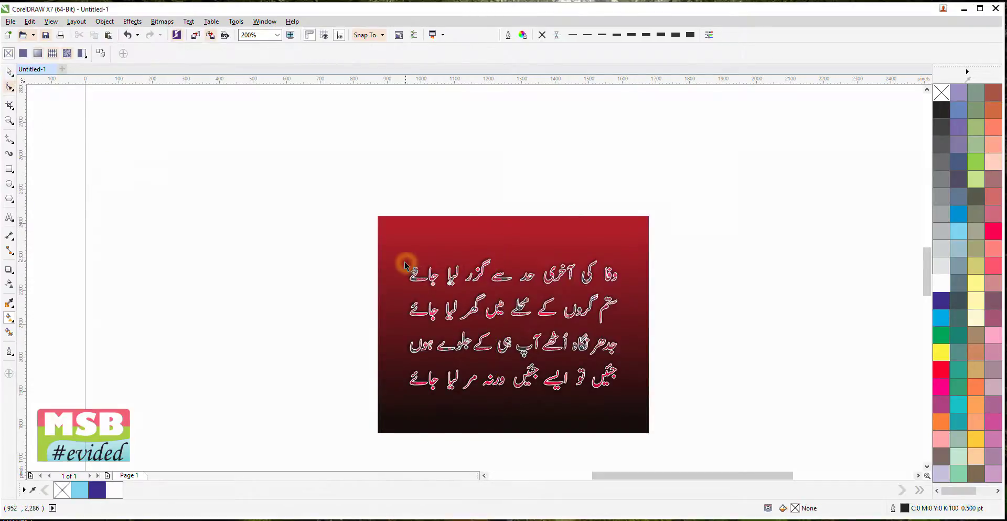
pyautogui.click(9, 72)
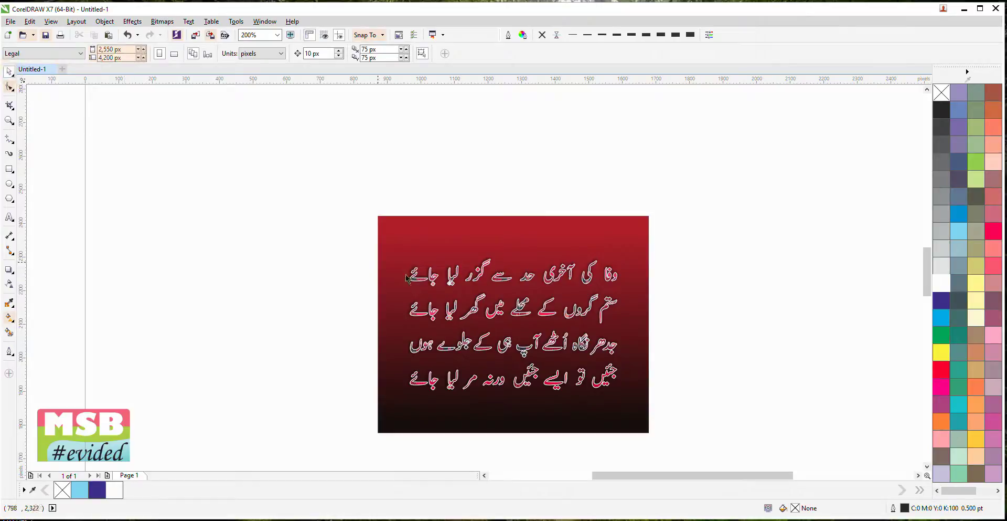
# Step: Examine the verse's plaid texture, white outline and shadow up close against the red gradient background
pyautogui.click(526, 316)
pyautogui.moveTo(507, 328); pyautogui.dragTo(513, 280)
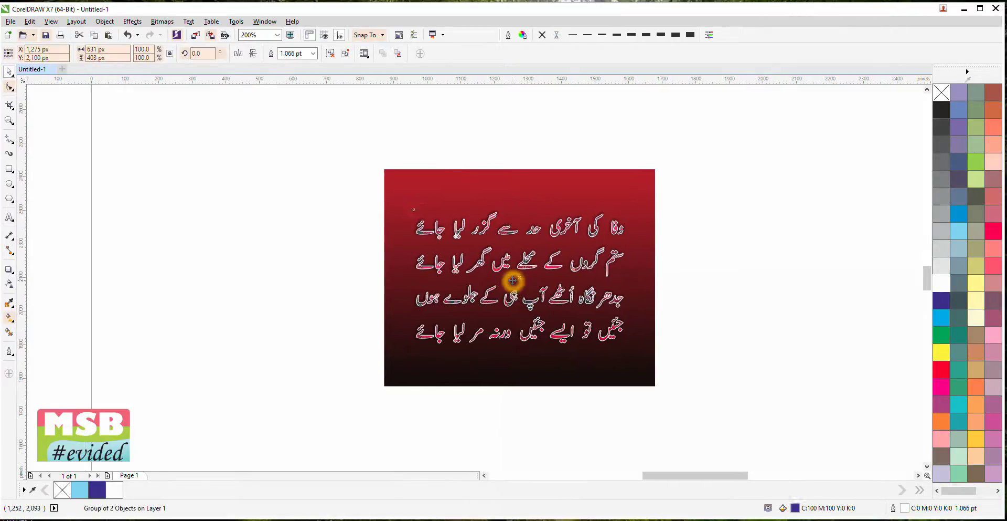
pyautogui.scroll(2, 513, 280)
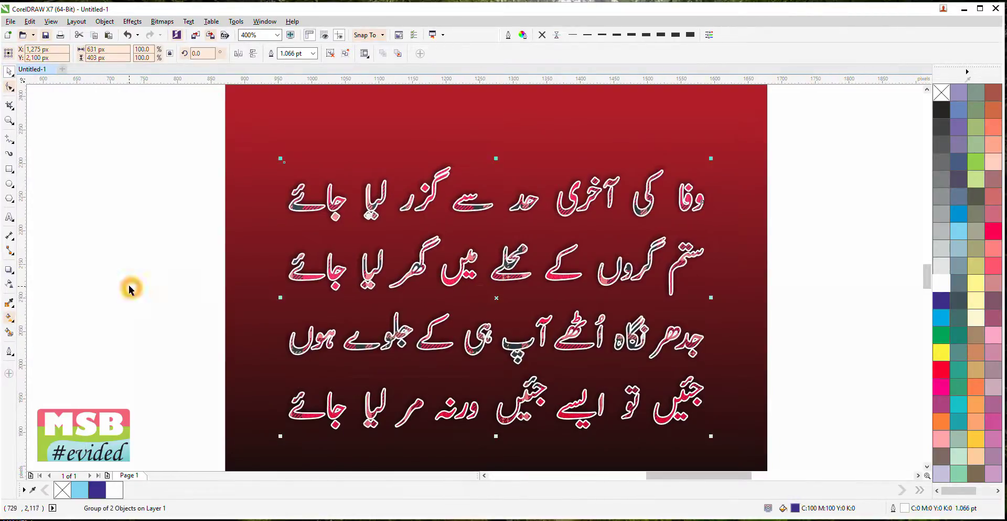
pyautogui.click(130, 288)
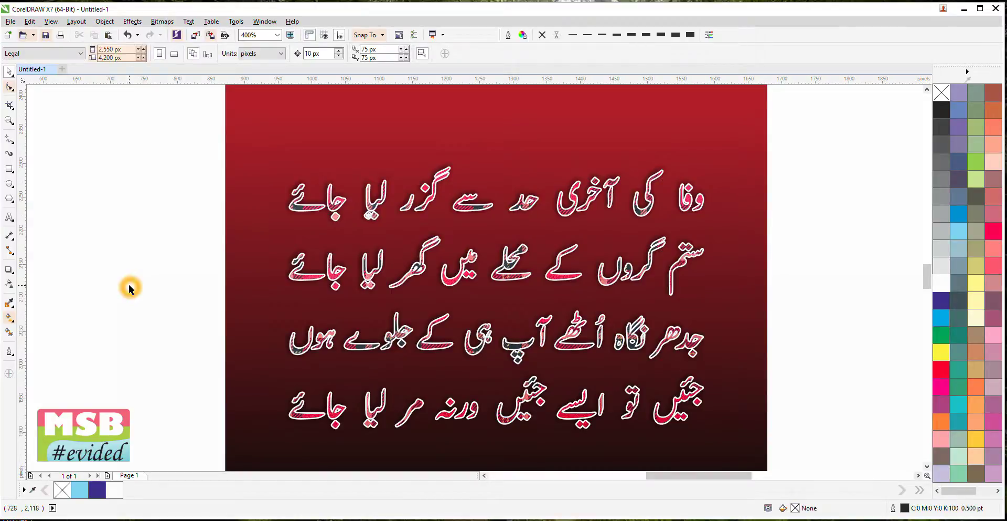
pyautogui.scroll(2, 458, 325)
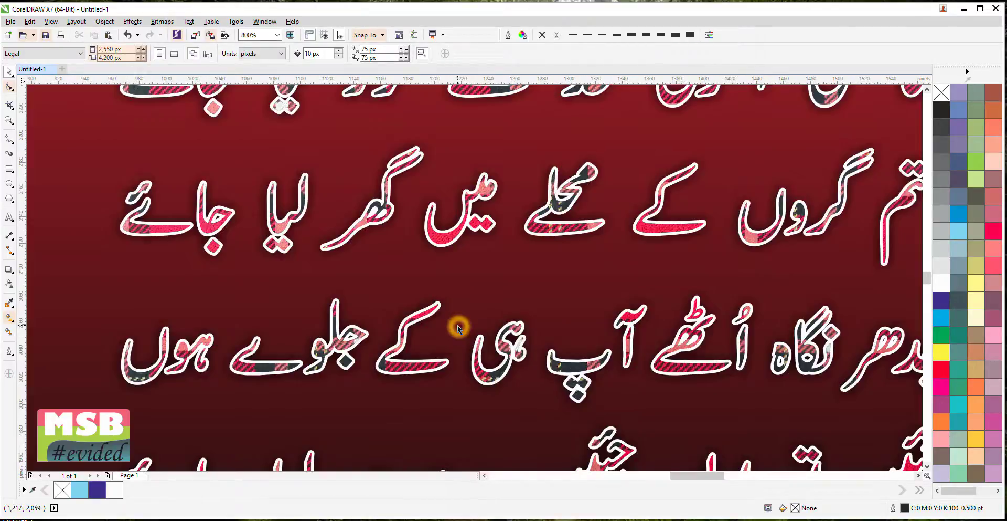
pyautogui.scroll(-2, 455, 323)
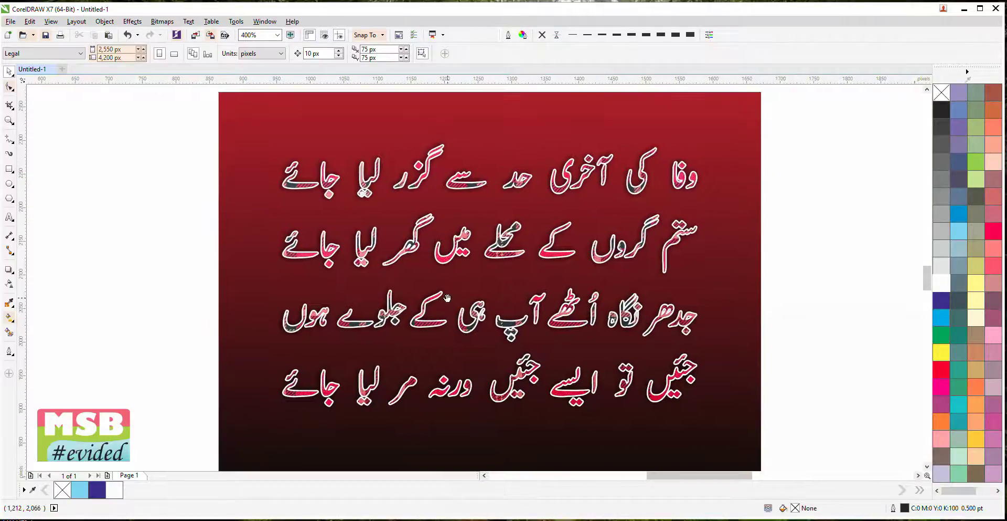
pyautogui.scroll(-1, 160, 310)
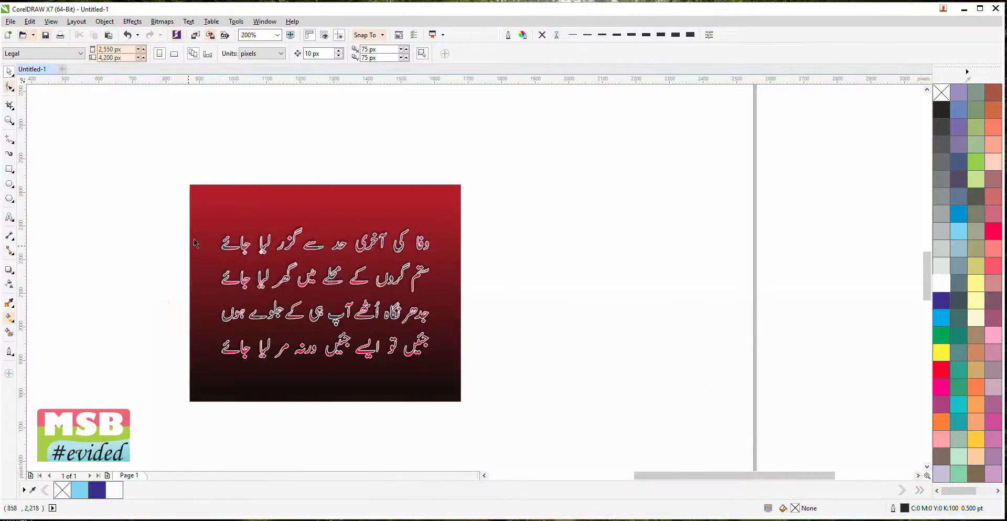
# Step: Round all four corners of the gradient rectangle to a radius of about 104 px and deselect it
pyautogui.click(196, 197)
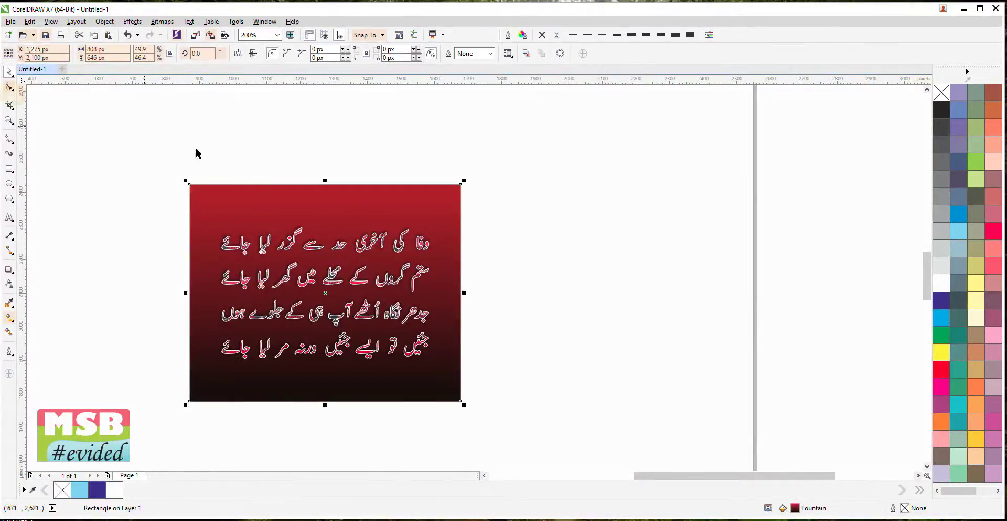
pyautogui.click(9, 87)
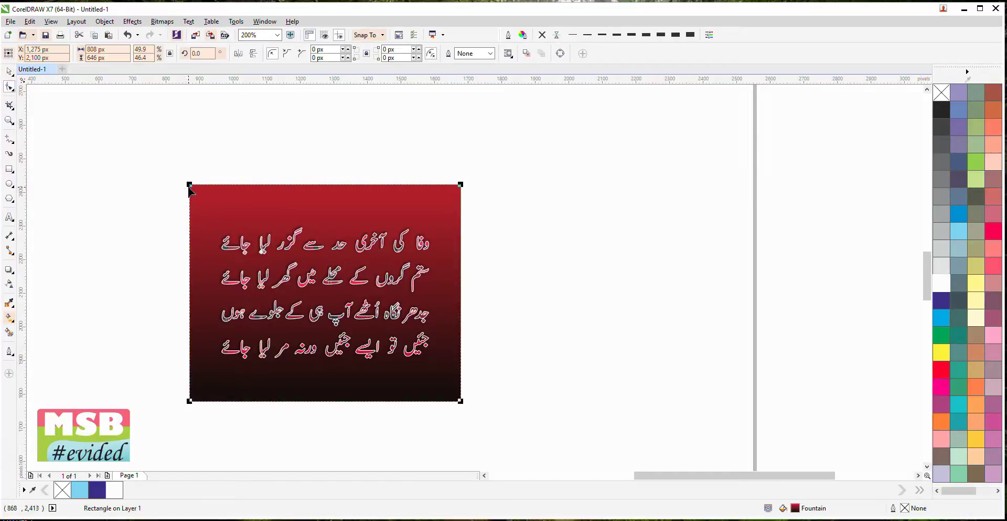
pyautogui.moveTo(196, 187); pyautogui.dragTo(225, 197)
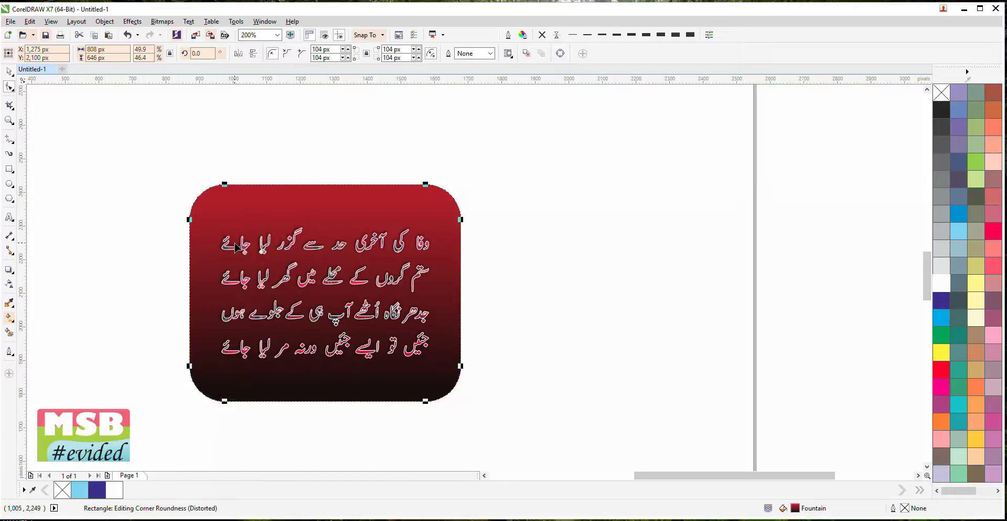
pyautogui.moveTo(235, 243); pyautogui.dragTo(327, 252)
pyautogui.click(10, 71)
pyautogui.click(132, 161)
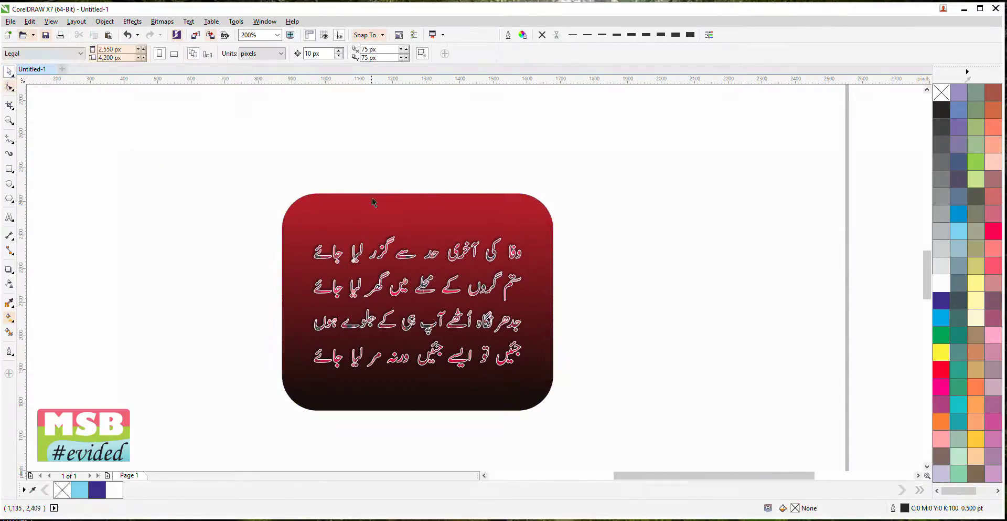
# Step: Make a copy of the rounded rectangle scaled to about 92.4%, outline it with a white hairline, and send it behind the verse
pyautogui.click(381, 196)
pyautogui.moveTo(557, 188); pyautogui.dragTo(536, 205)
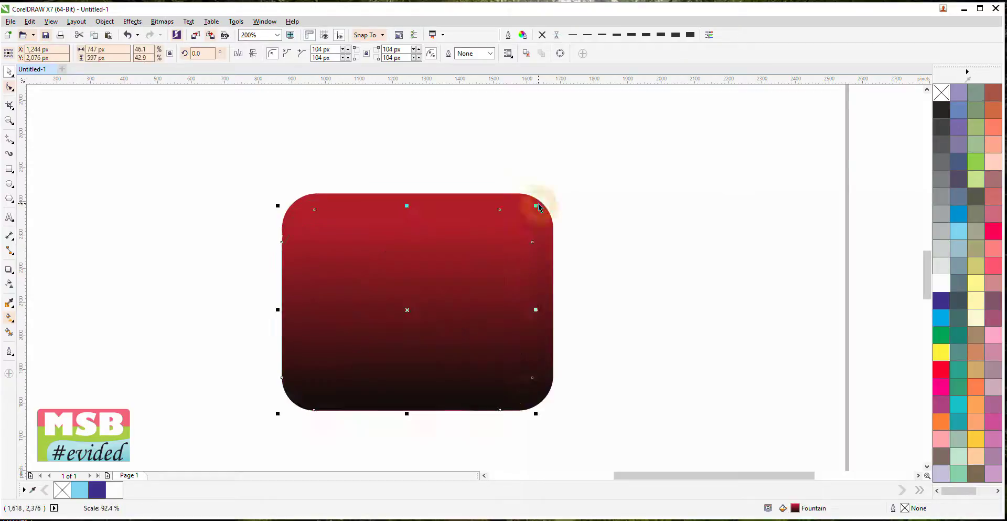
pyautogui.rightClick(942, 283)
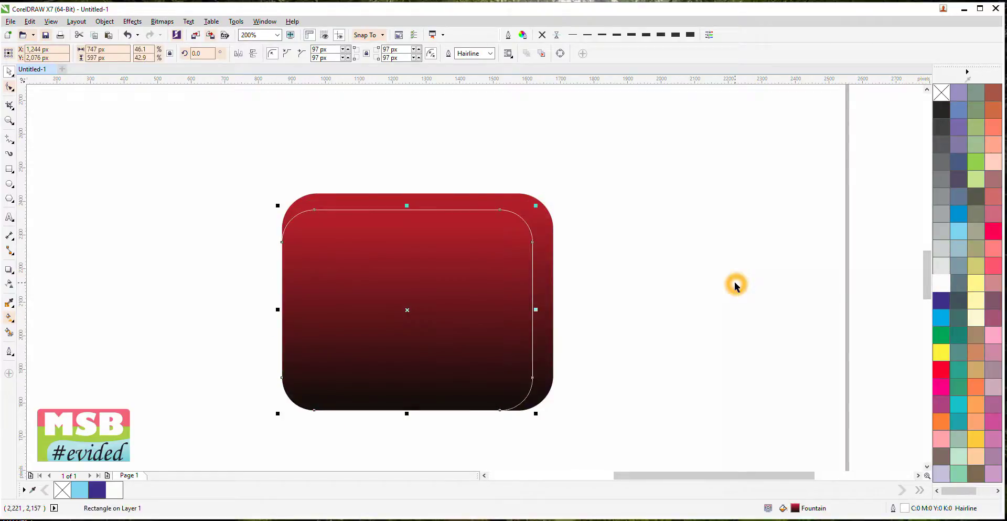
pyautogui.hotkey('shift', 'pagedown')
# Step: Align the verse and both rounded rectangles to a common centre horizontally and vertically, and deselect them
pyautogui.moveTo(673, 133); pyautogui.dragTo(215, 458)
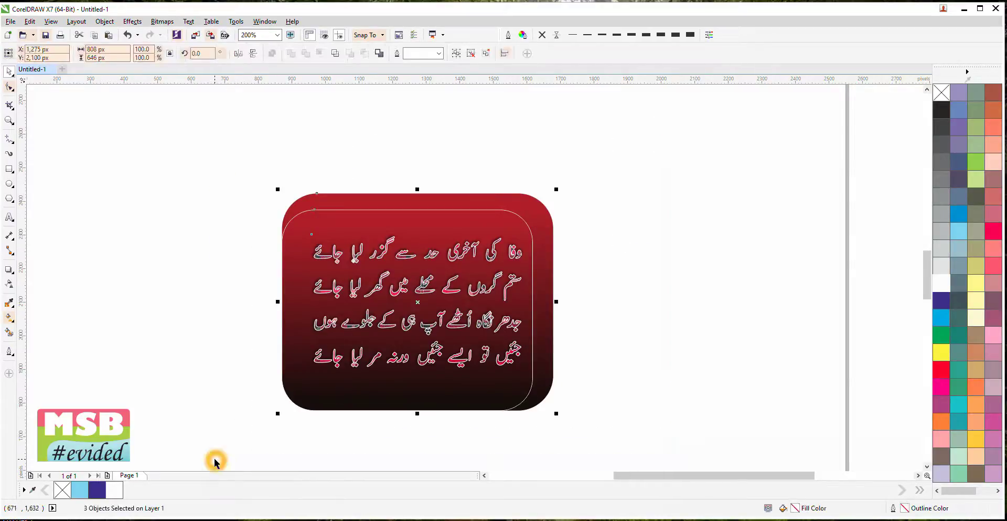
pyautogui.press('e')
pyautogui.press('c')
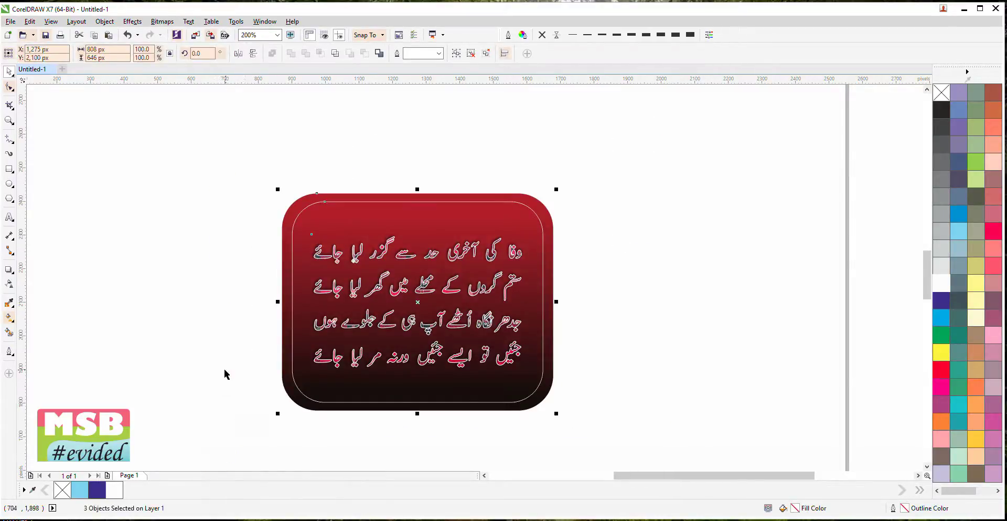
pyautogui.click(241, 370)
# Step: Set the inner rounded rectangle's outline width to 4 pt and deselect it
pyautogui.click(476, 215)
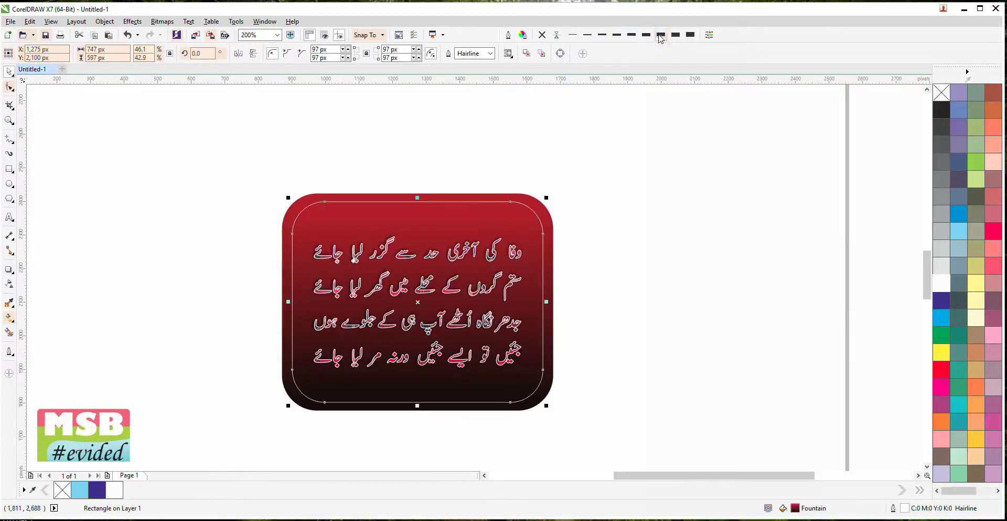
pyautogui.click(661, 34)
pyautogui.click(558, 199)
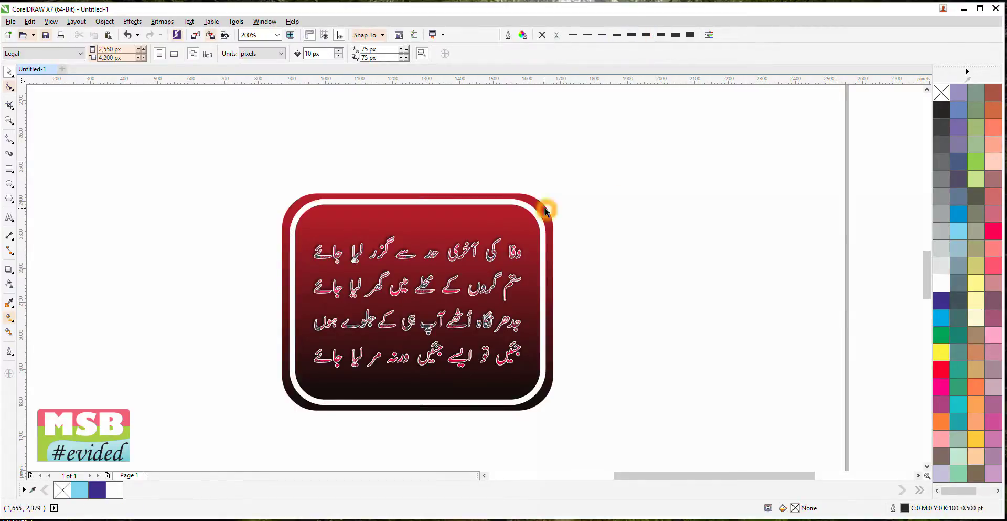
# Step: Give the outer rounded rectangle an 8 pt yellow outline
pyautogui.click(545, 212)
pyautogui.click(661, 34)
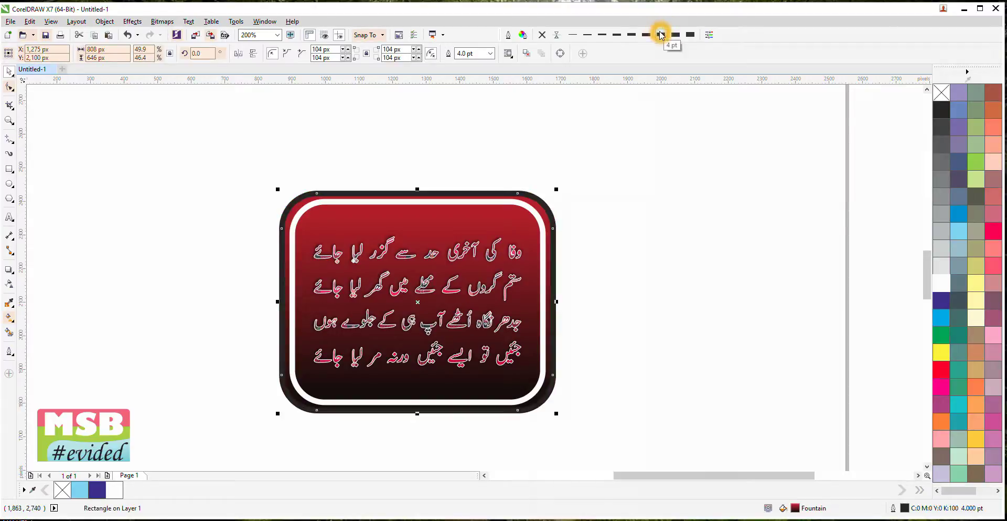
pyautogui.click(676, 35)
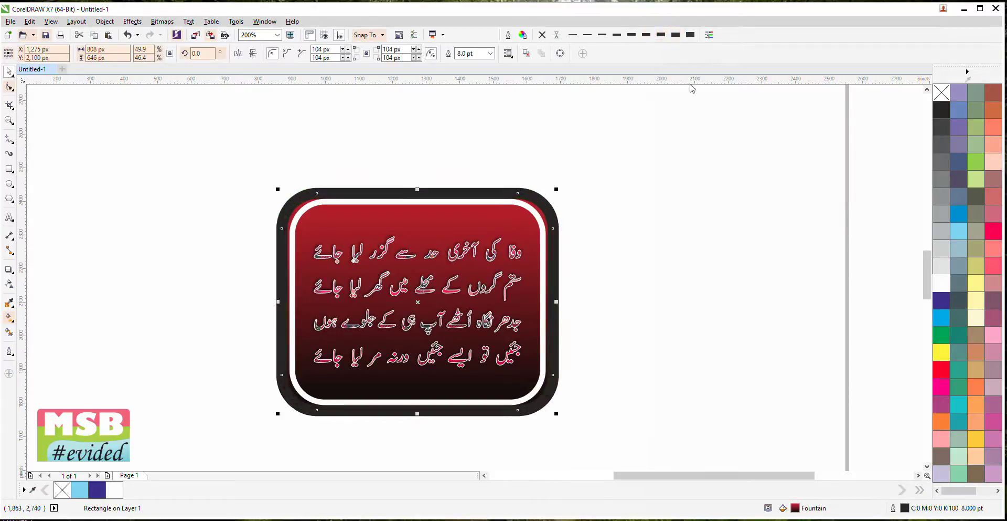
pyautogui.rightClick(941, 352)
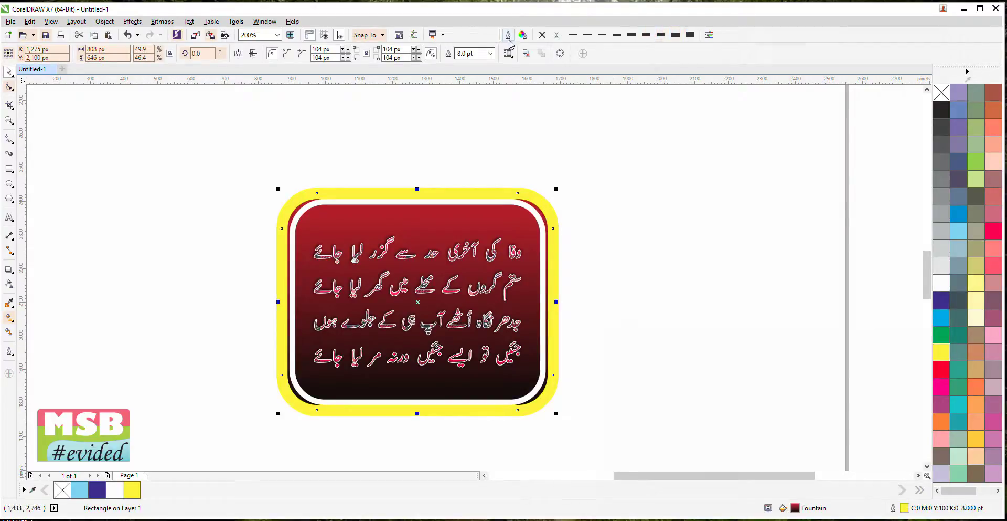
# Step: Give the outer rectangle's outline round corners, place it behind the fill, and make it scale with the object
pyautogui.click(508, 35)
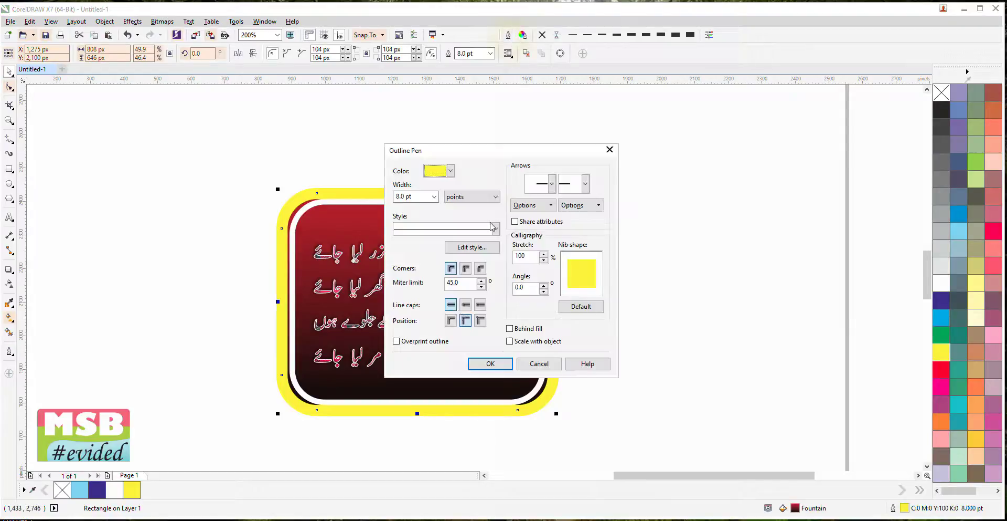
pyautogui.click(465, 268)
pyautogui.click(510, 341)
pyautogui.click(486, 363)
# Step: Give the inner frame's white outline round corners and round line caps, set behind the fill and scaling with the object
pyautogui.click(518, 217)
pyautogui.click(508, 35)
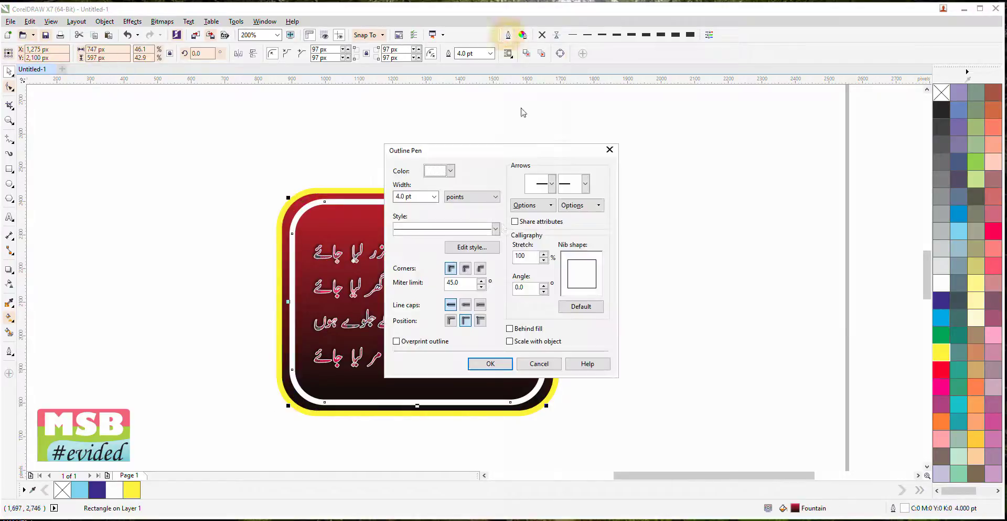
pyautogui.click(465, 268)
pyautogui.click(466, 304)
pyautogui.click(510, 341)
pyautogui.click(419, 342)
pyautogui.click(492, 363)
pyautogui.click(629, 319)
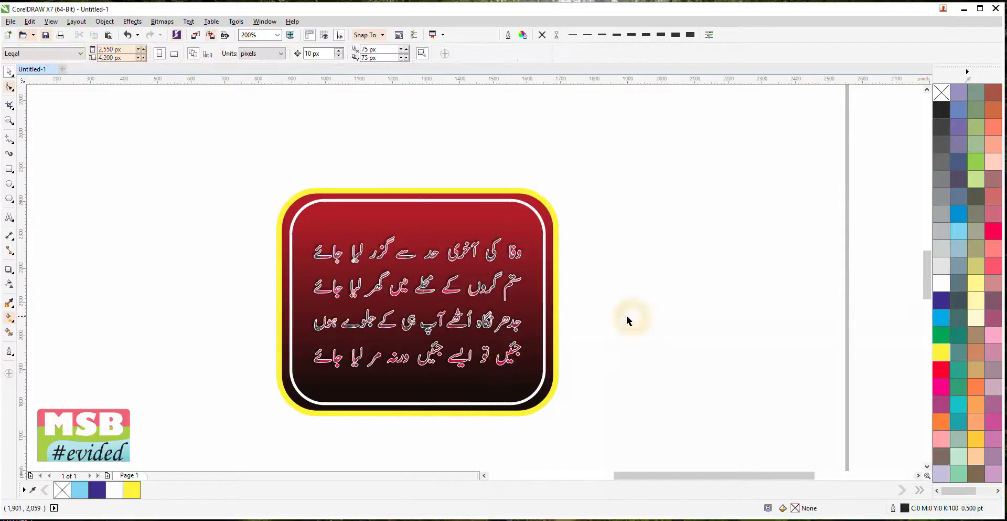
# Step: Try red and yellow on the outer rectangle's outline, settle on green (C100 M0 Y100 K0), and deselect it
pyautogui.click(555, 286)
pyautogui.rightClick(942, 369)
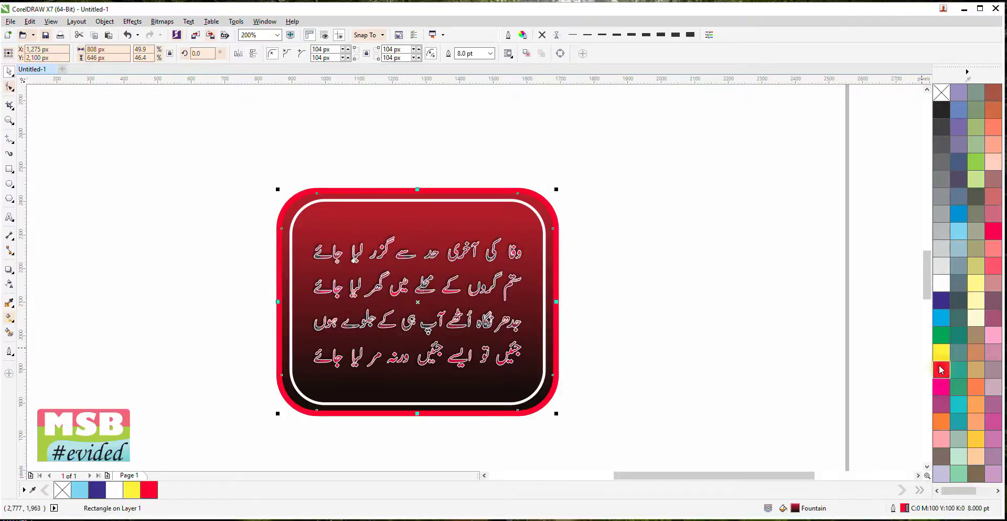
pyautogui.rightClick(942, 352)
pyautogui.rightClick(942, 334)
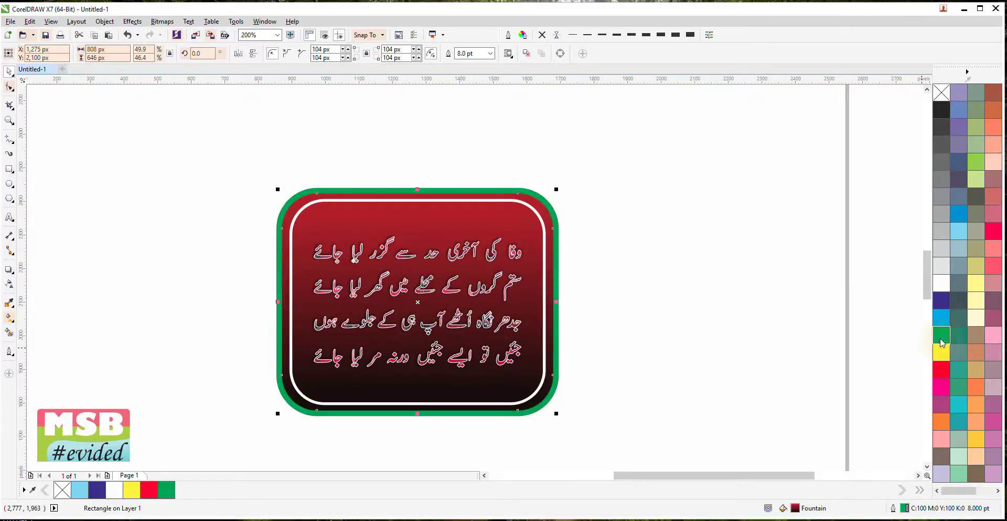
pyautogui.click(761, 315)
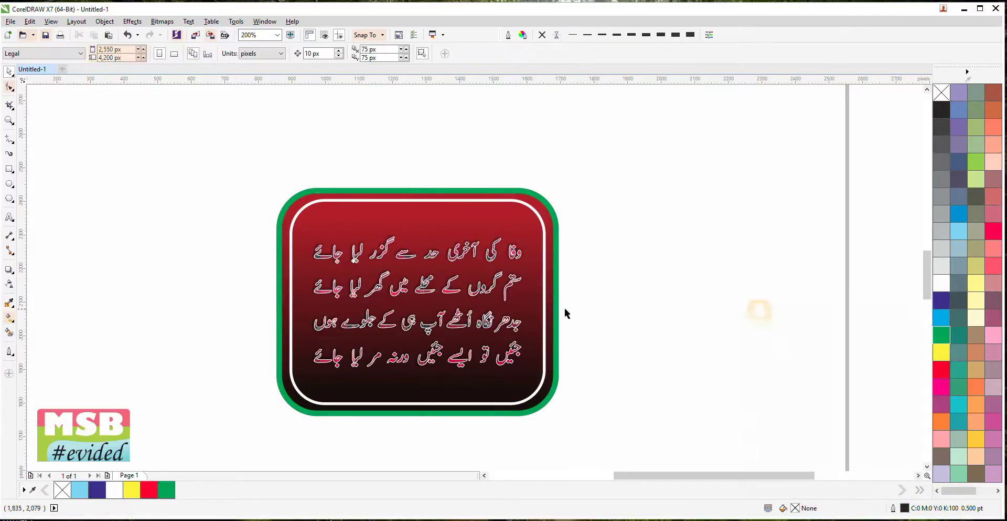
# Step: Recolour the inner rectangle's outline red, change it to pinkish red (C0 M100 Y60 K0), and deselect it
pyautogui.click(531, 223)
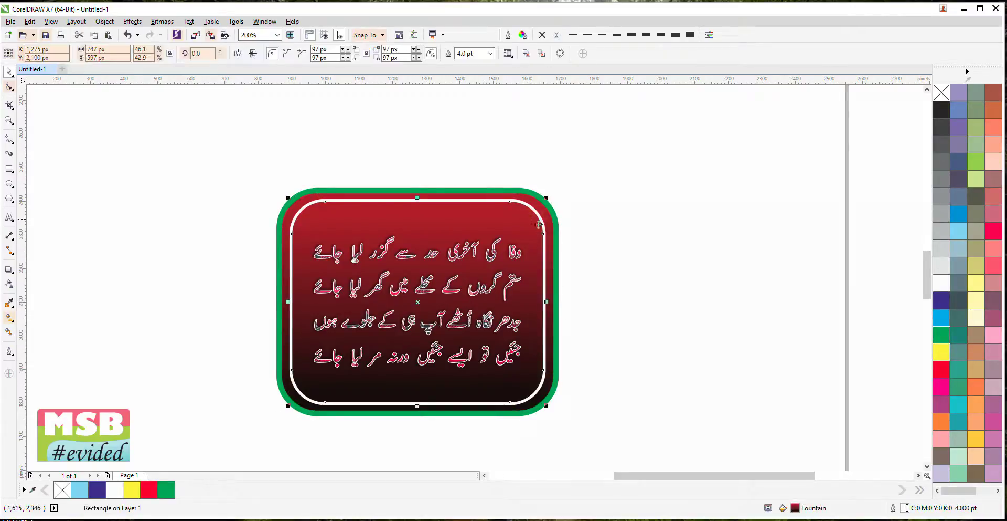
pyautogui.rightClick(942, 369)
pyautogui.click(761, 328)
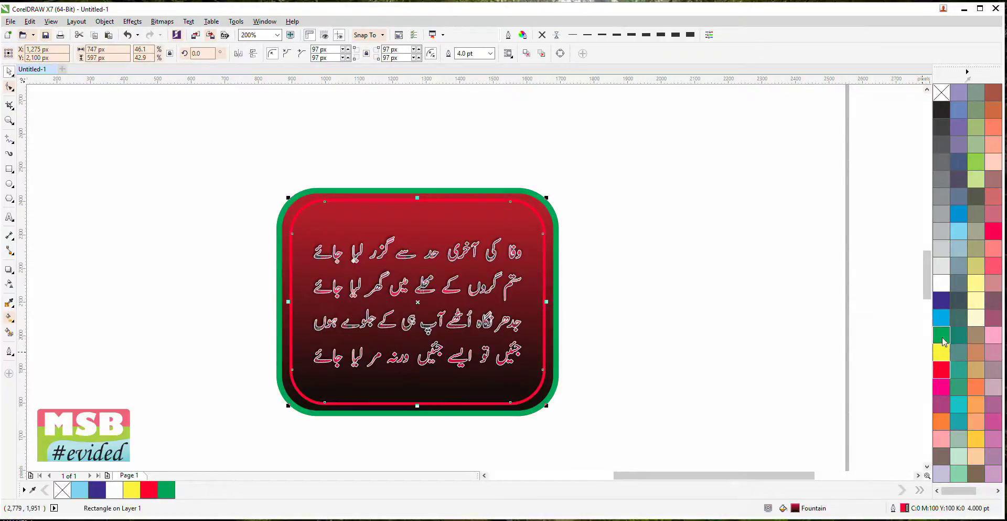
pyautogui.rightClick(994, 235)
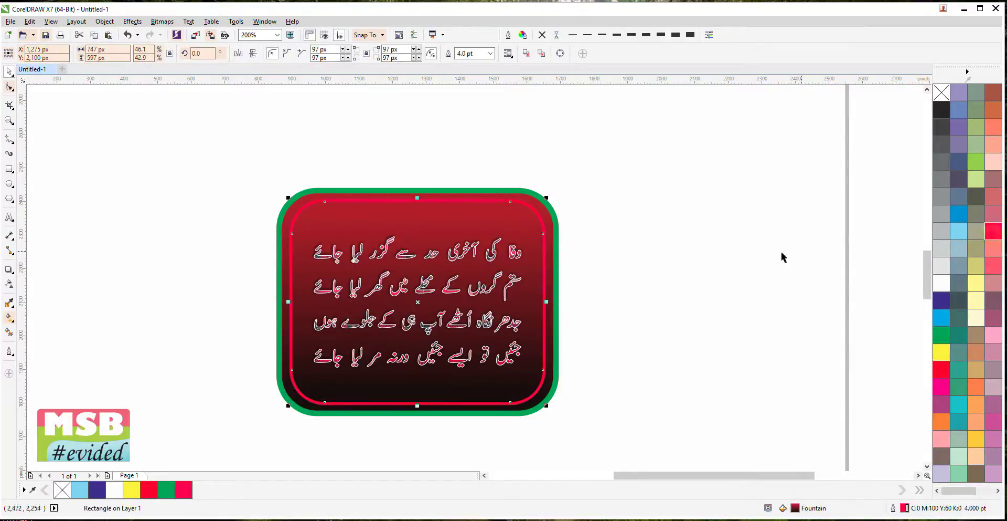
pyautogui.click(748, 258)
# Step: Remove the outline from the inner rounded rectangle
pyautogui.moveTo(436, 371); pyautogui.dragTo(543, 386)
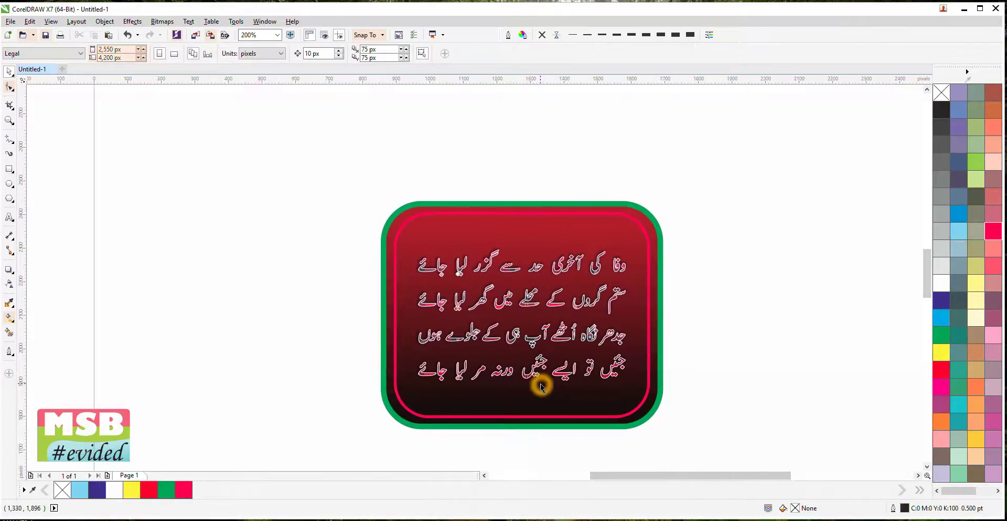
pyautogui.scroll(2, 542, 386)
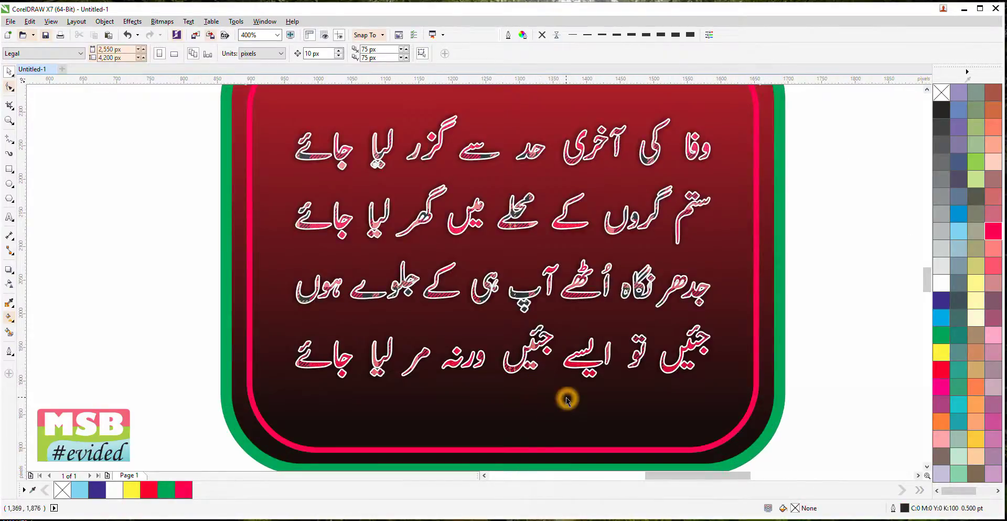
pyautogui.scroll(-2, 567, 400)
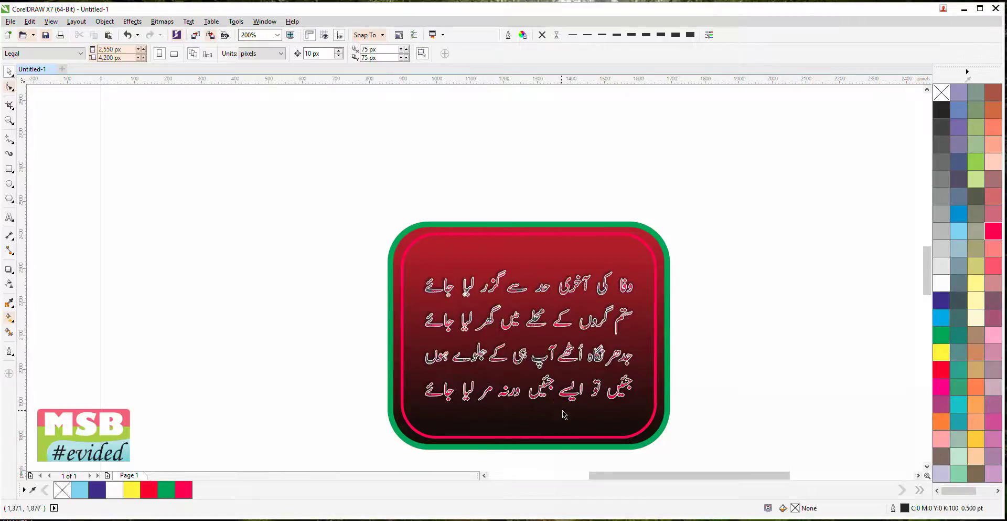
pyautogui.click(572, 412)
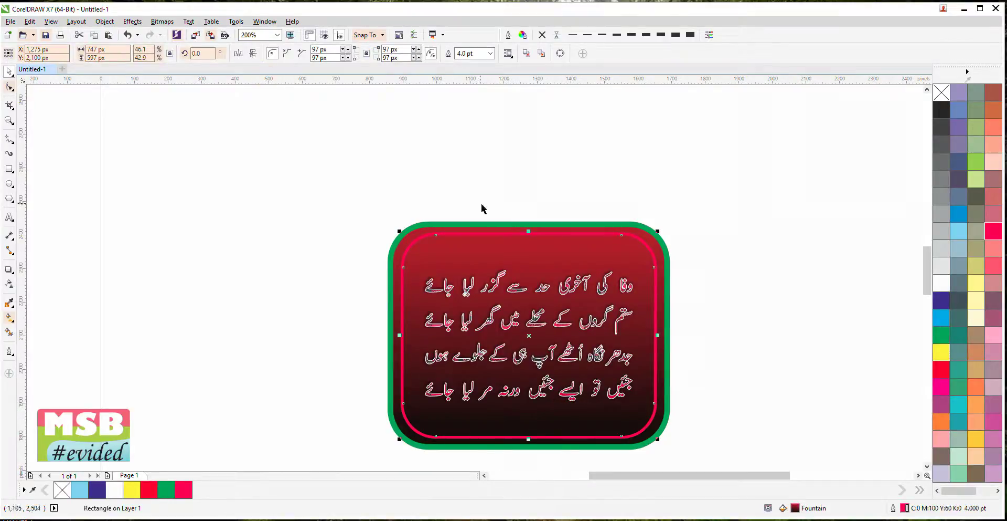
pyautogui.click(543, 35)
# Step: Try mirroring the inner gradient rectangle vertically, and mirror it back
pyautogui.click(254, 54)
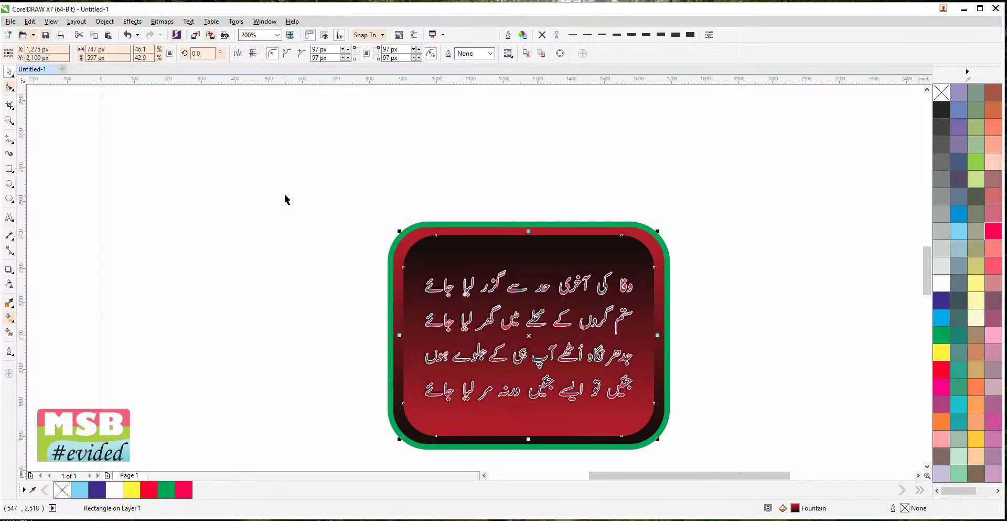
pyautogui.click(254, 53)
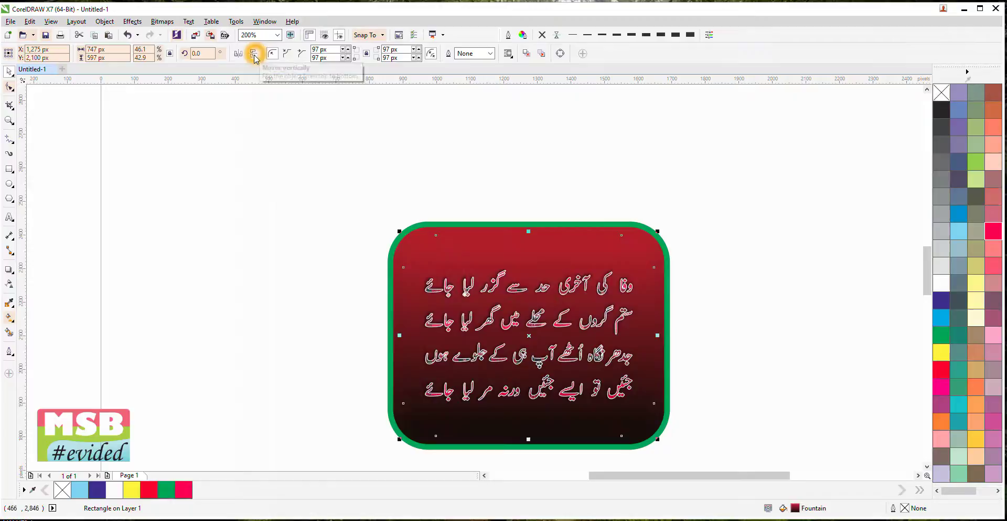
# Step: Mirror the outer rounded rectangle vertically so its gradient runs opposite to the inner one, and deselect it
pyautogui.click(417, 224)
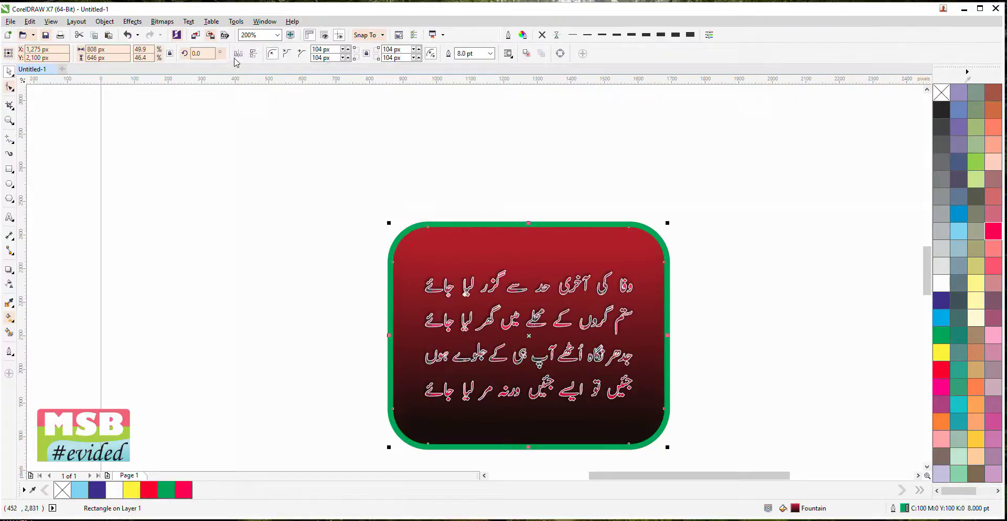
pyautogui.click(255, 54)
pyautogui.click(292, 155)
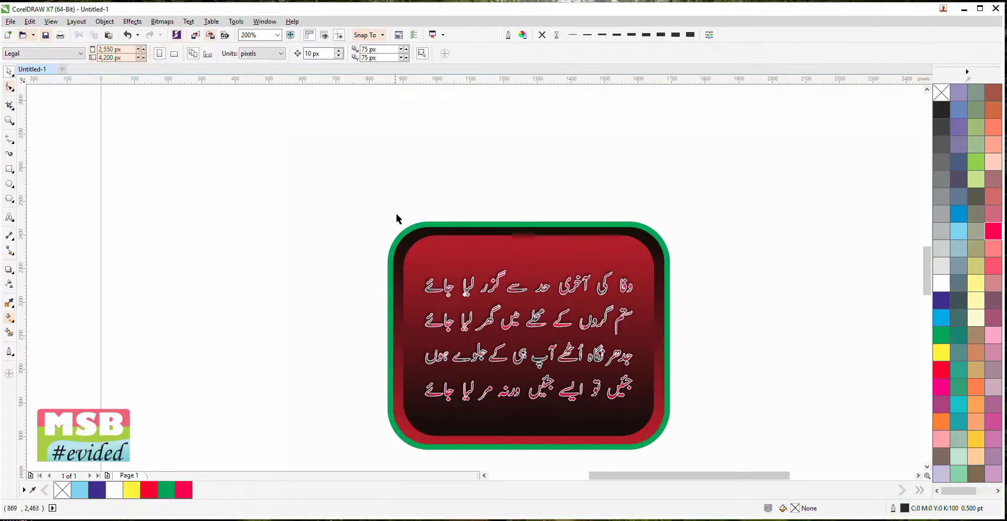
# Step: Remove the green outline from the outer rounded rectangle and deselect it
pyautogui.click(410, 227)
pyautogui.click(542, 34)
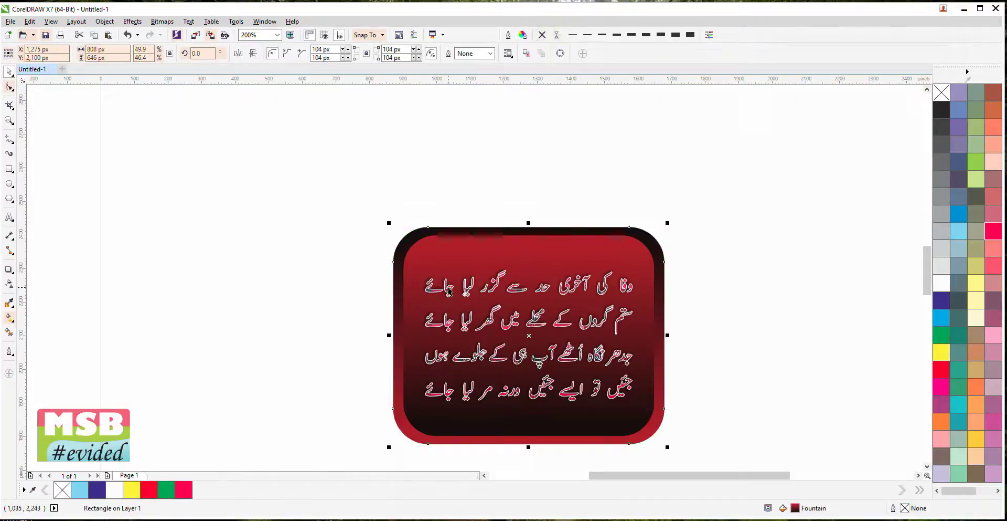
pyautogui.click(292, 231)
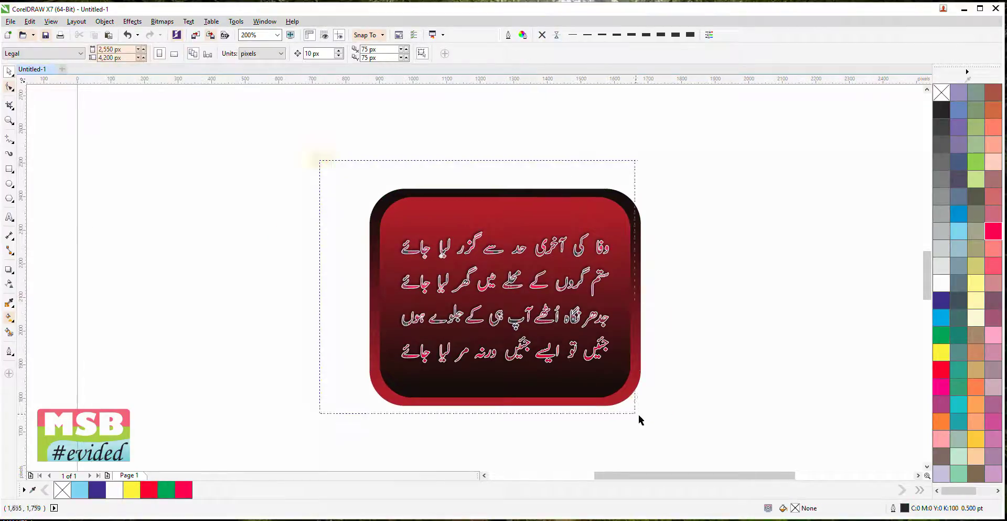